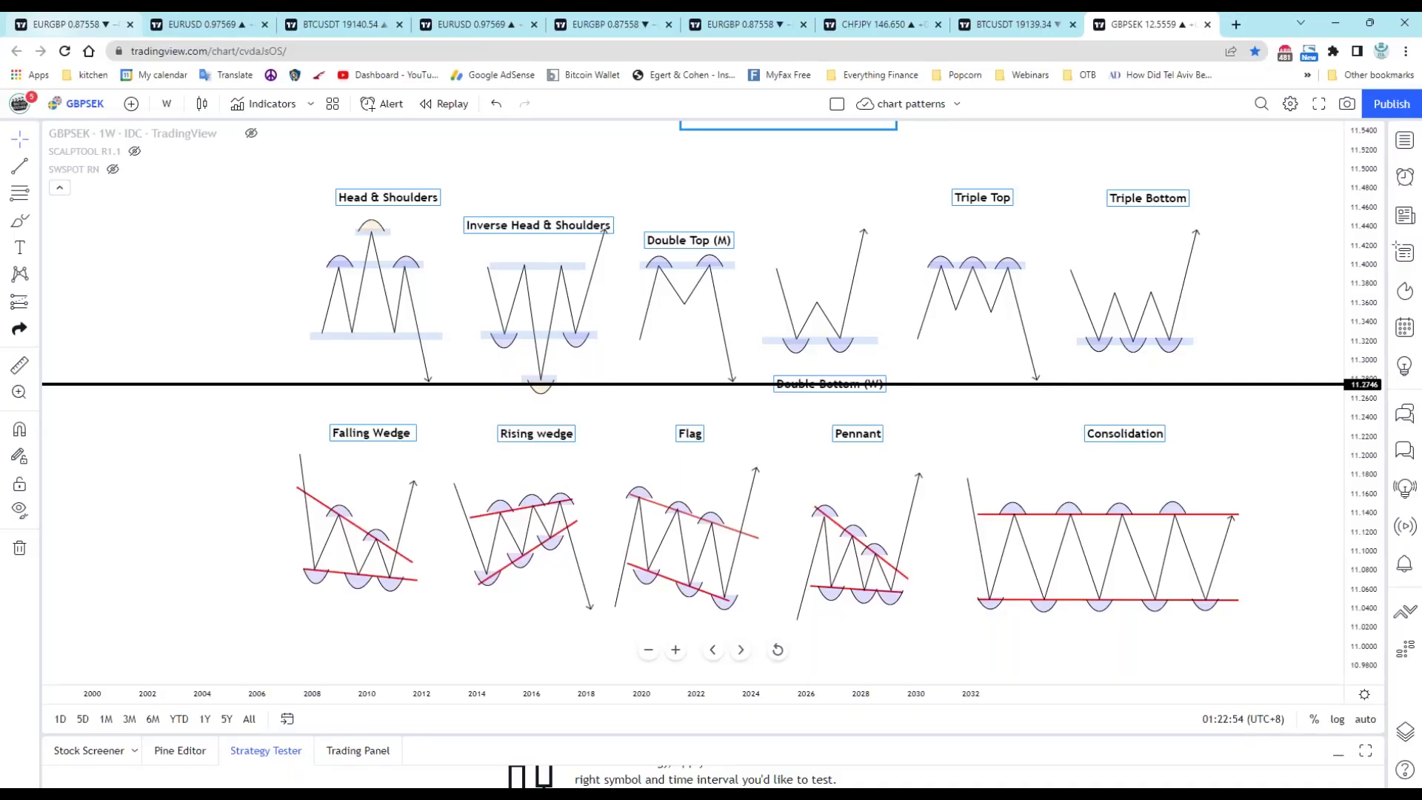
# Step: Look through the hourly EURUSD, daily EURGBP and 30-minute EURUSD charts, reviewing recent price action on EURGBP
pyautogui.click(198, 26)
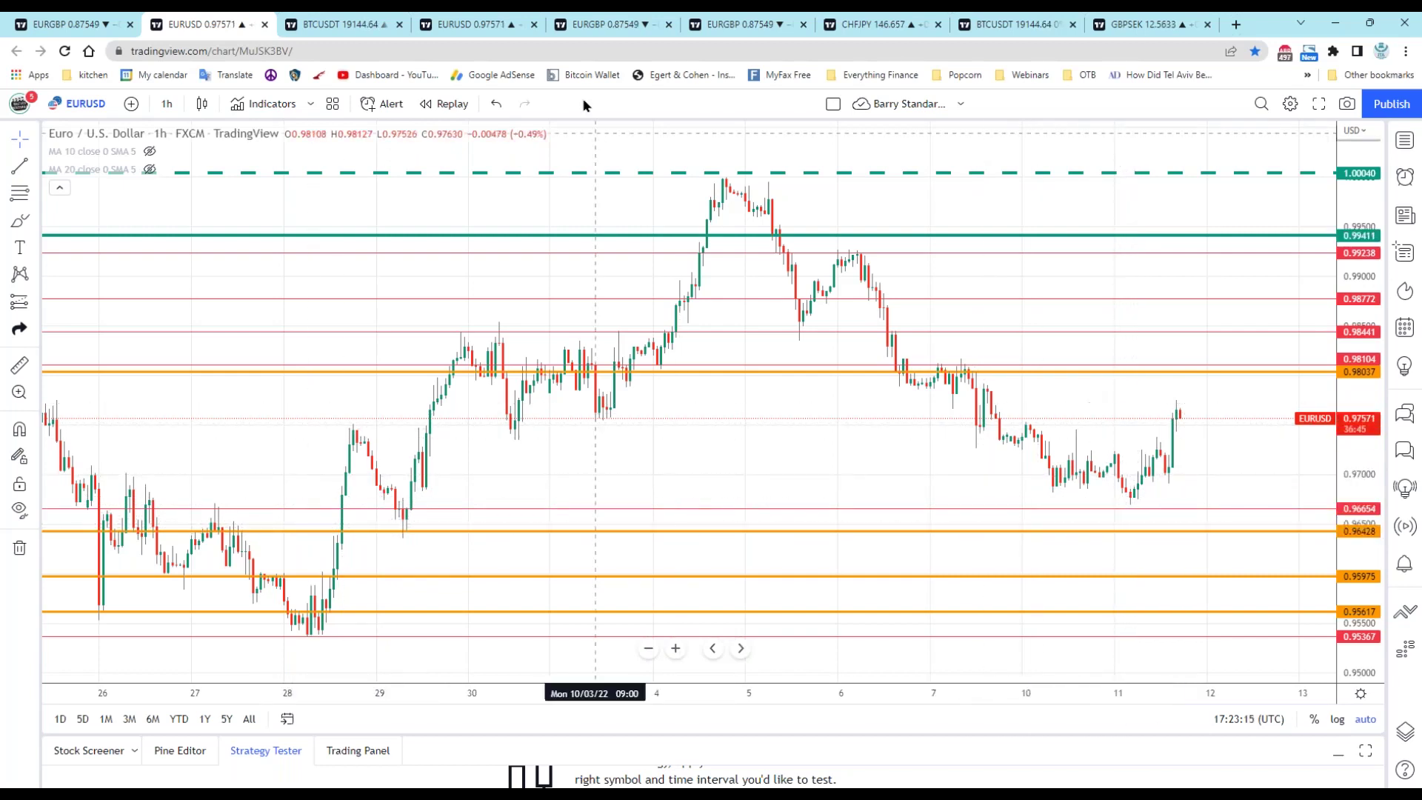
pyautogui.click(601, 25)
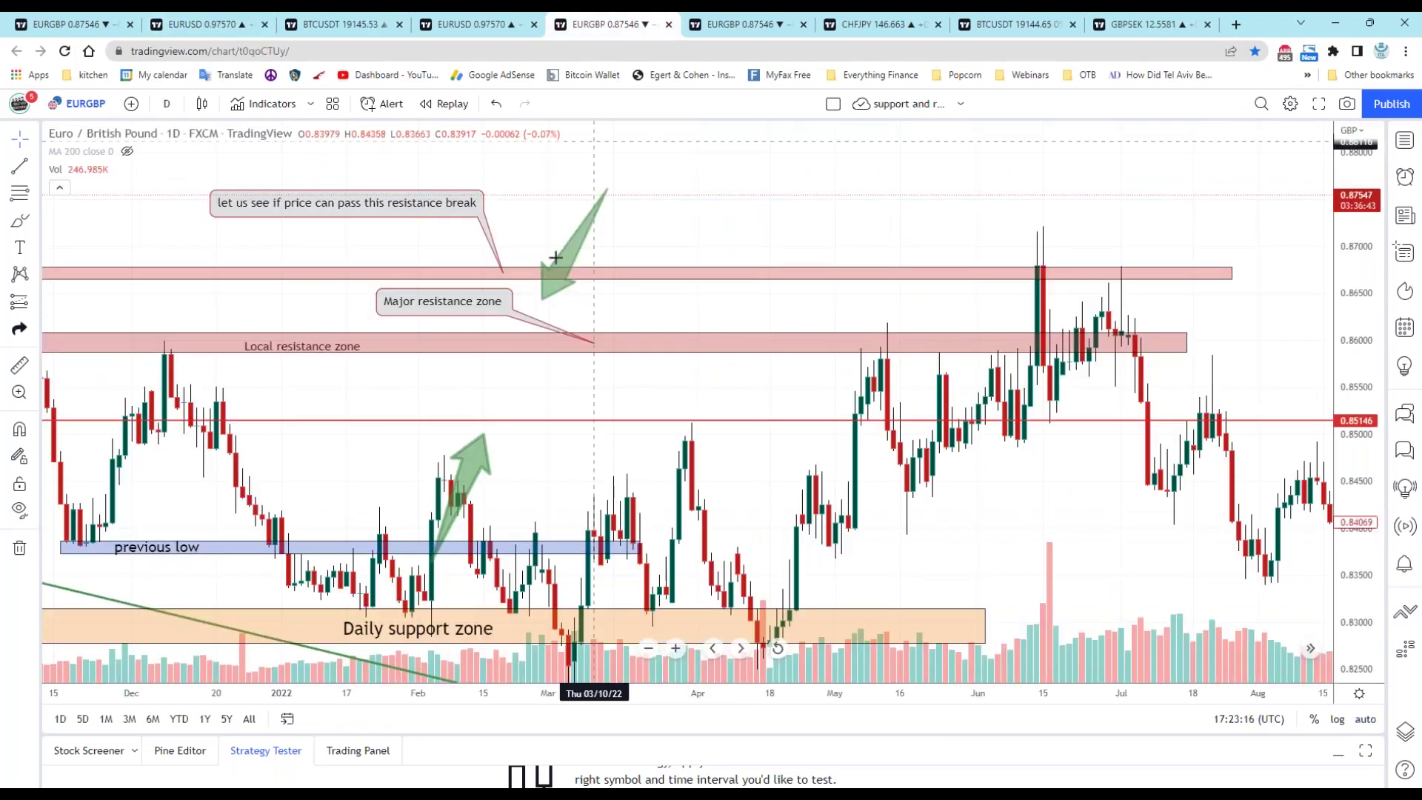
pyautogui.hscroll(10, 606, 460)
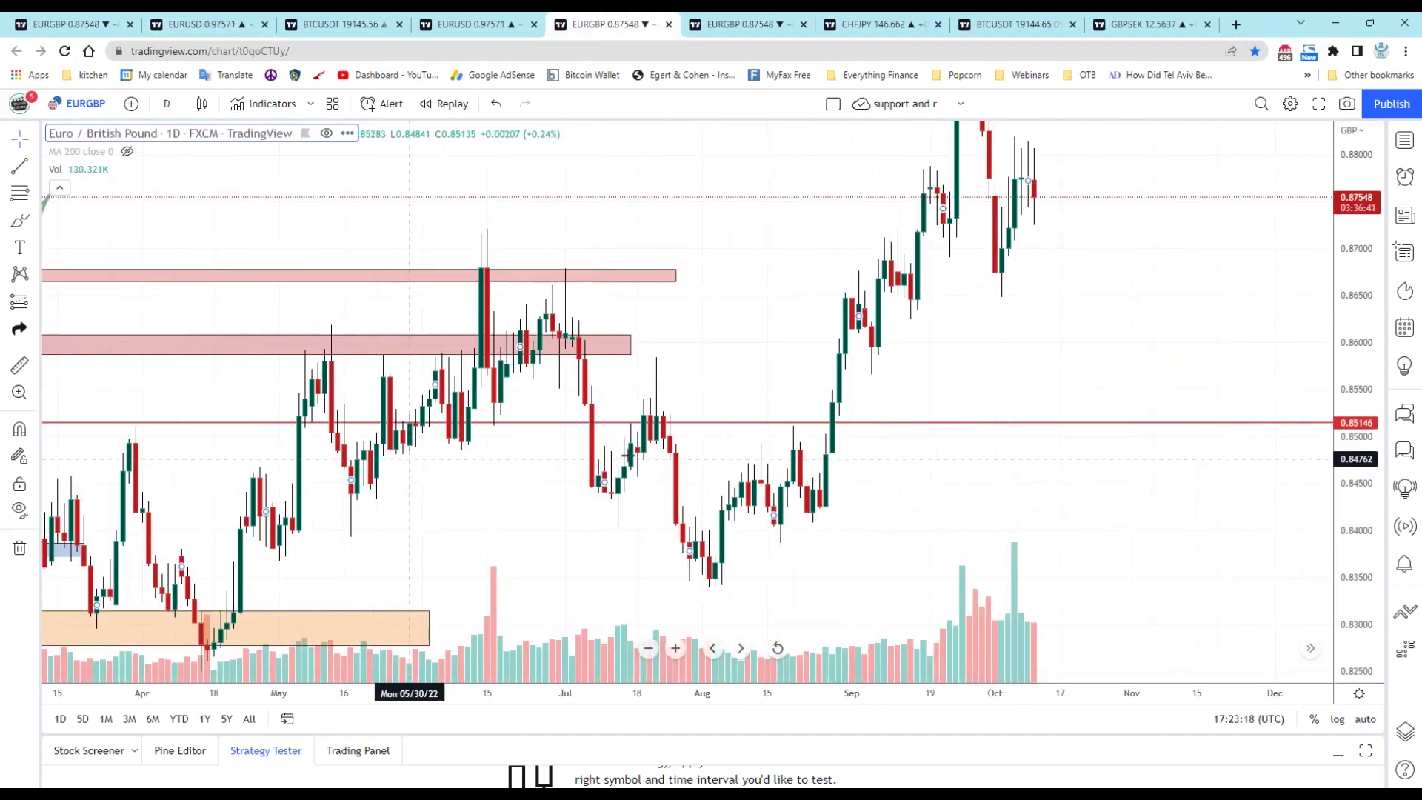
pyautogui.hscroll(3, 1011, 407)
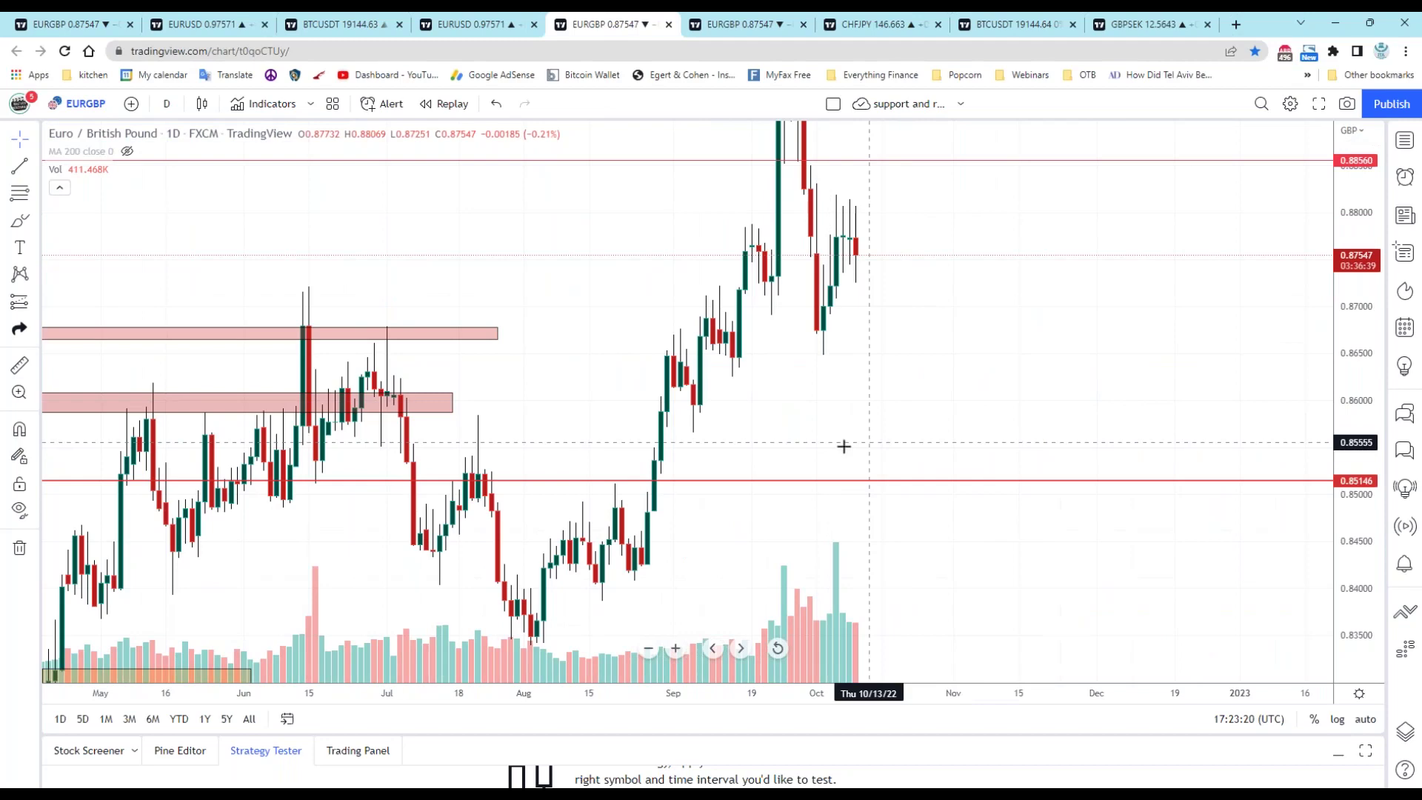
pyautogui.hscroll(-15, 1114, 400)
pyautogui.click(503, 24)
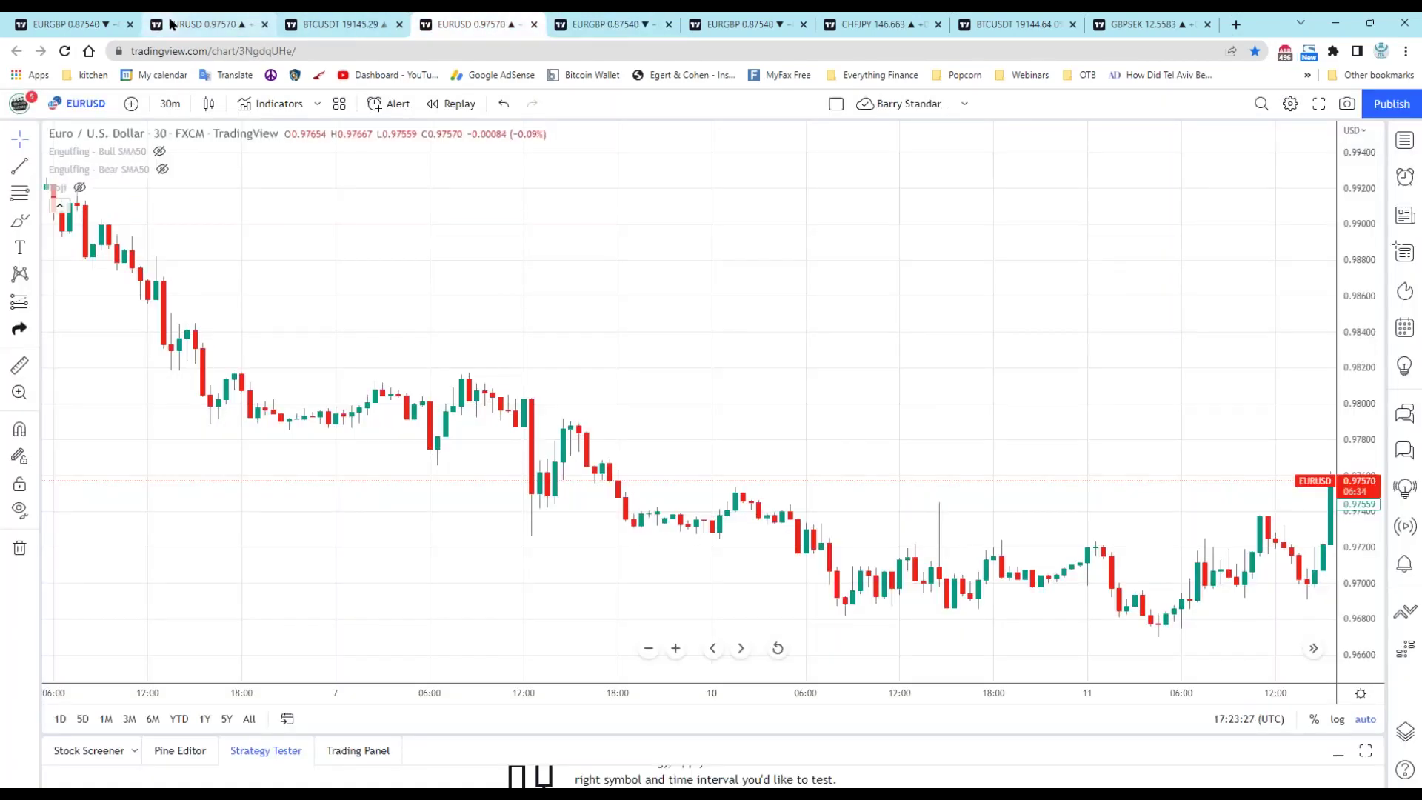
# Step: Return to the hourly EURUSD chart and highlight the upper resistance near 0.98104 and the lower support near 0.96654 in yellow
pyautogui.click(170, 25)
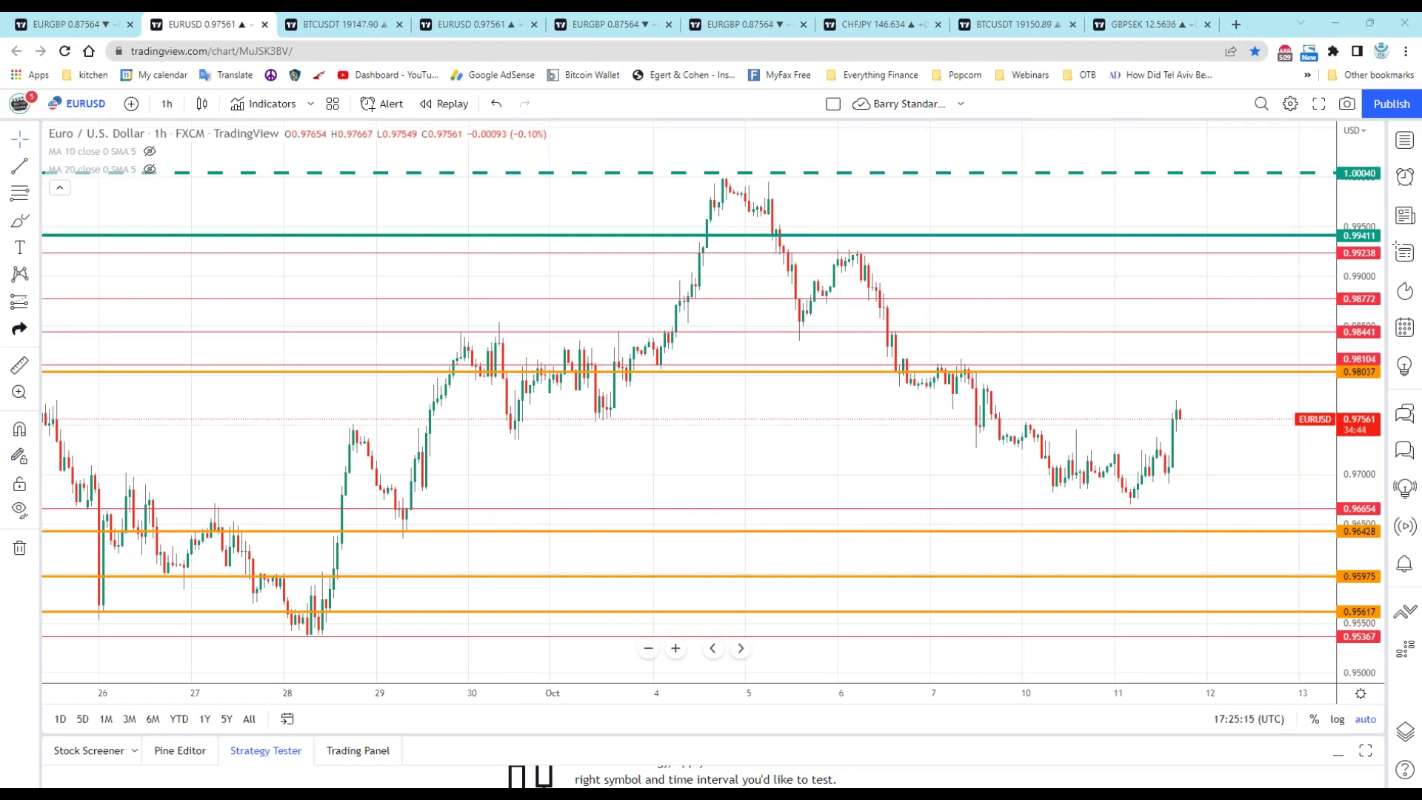
pyautogui.moveTo(970, 369); pyautogui.dragTo(1194, 360)
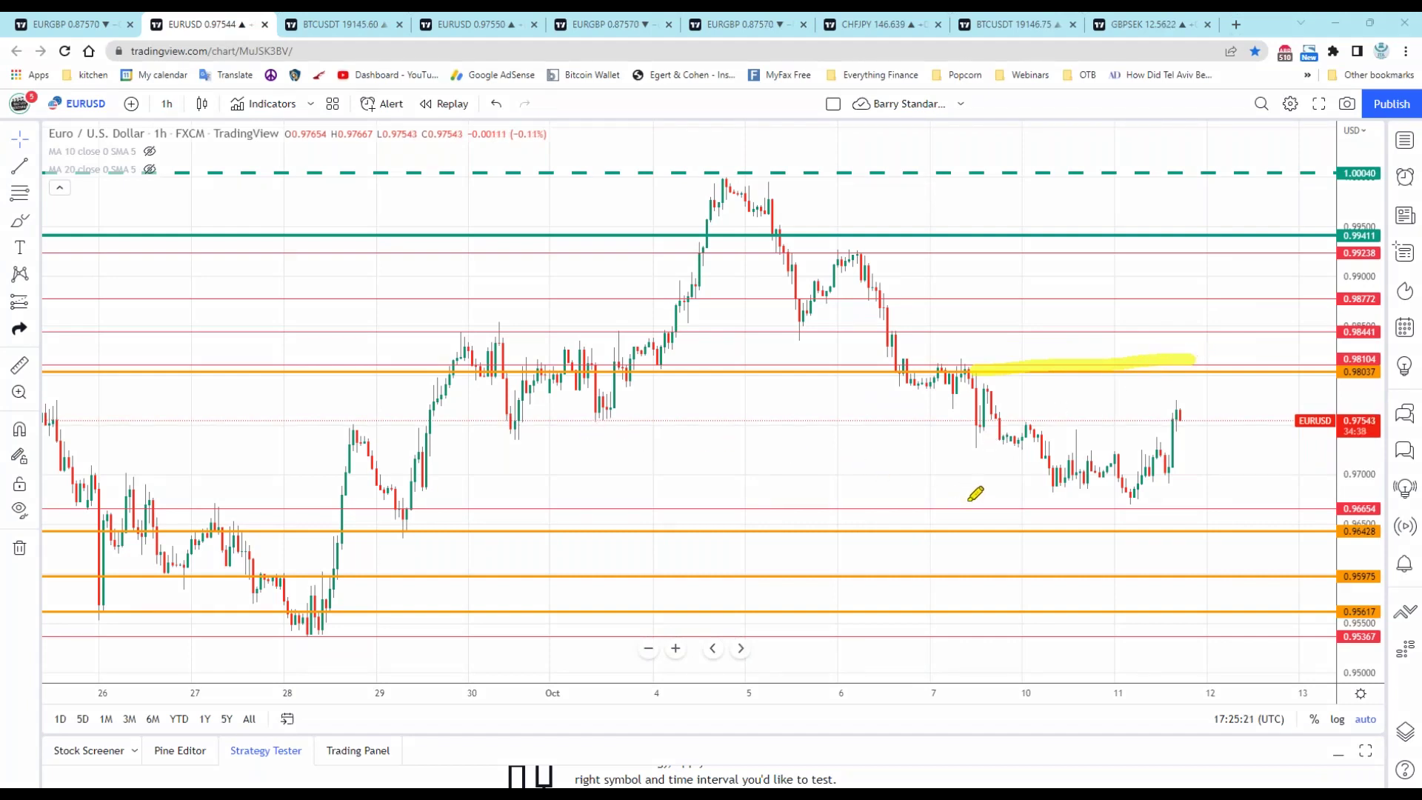
pyautogui.moveTo(964, 505); pyautogui.dragTo(1228, 493)
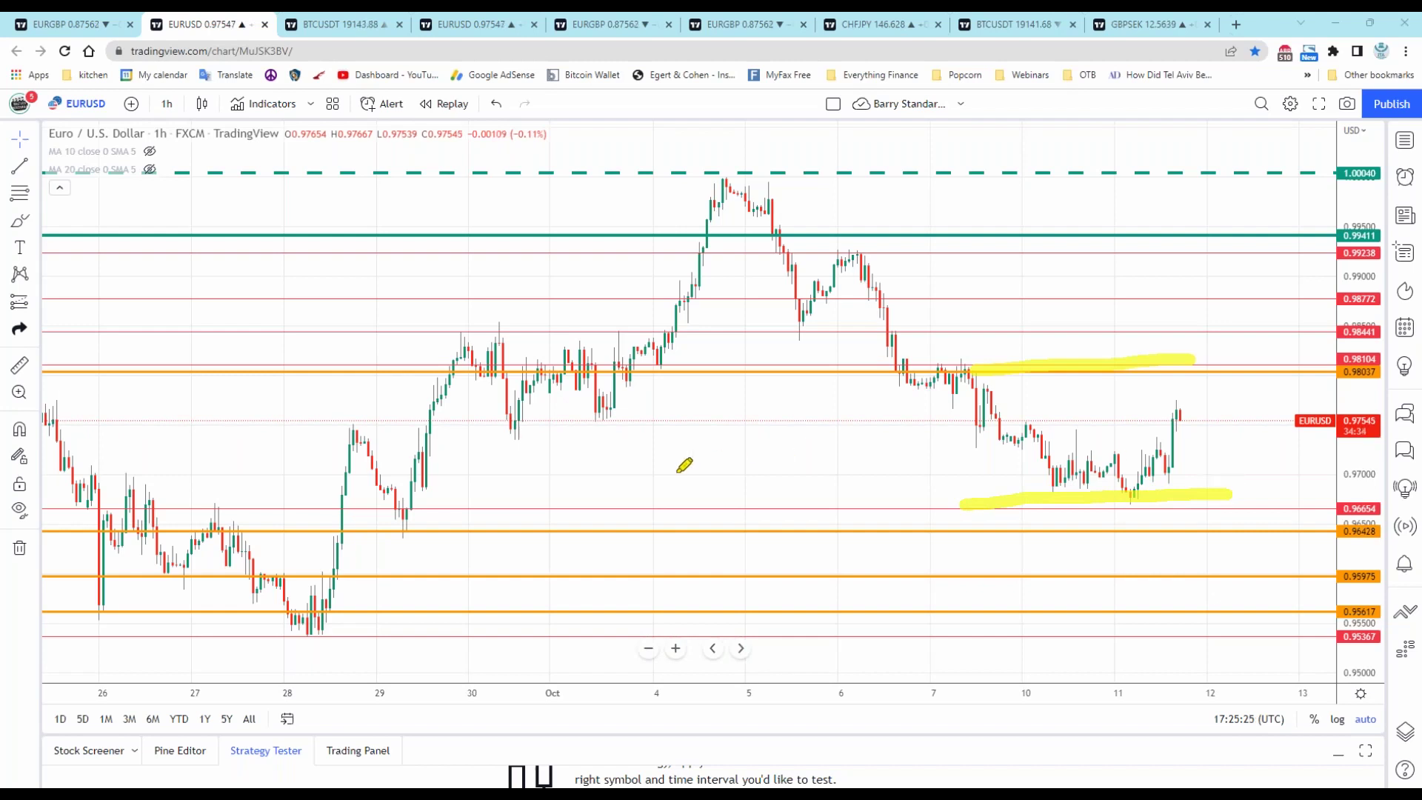
# Step: Highlight the price's fall and rebound and the possible reversals at both range edges, and clear all the yellow annotations
pyautogui.moveTo(983, 369)
pyautogui.mouseDown()
pyautogui.moveTo(1100, 492)
pyautogui.moveTo(1244, 491)
pyautogui.moveTo(1122, 507)
pyautogui.moveTo(1160, 407)
pyautogui.mouseUp()
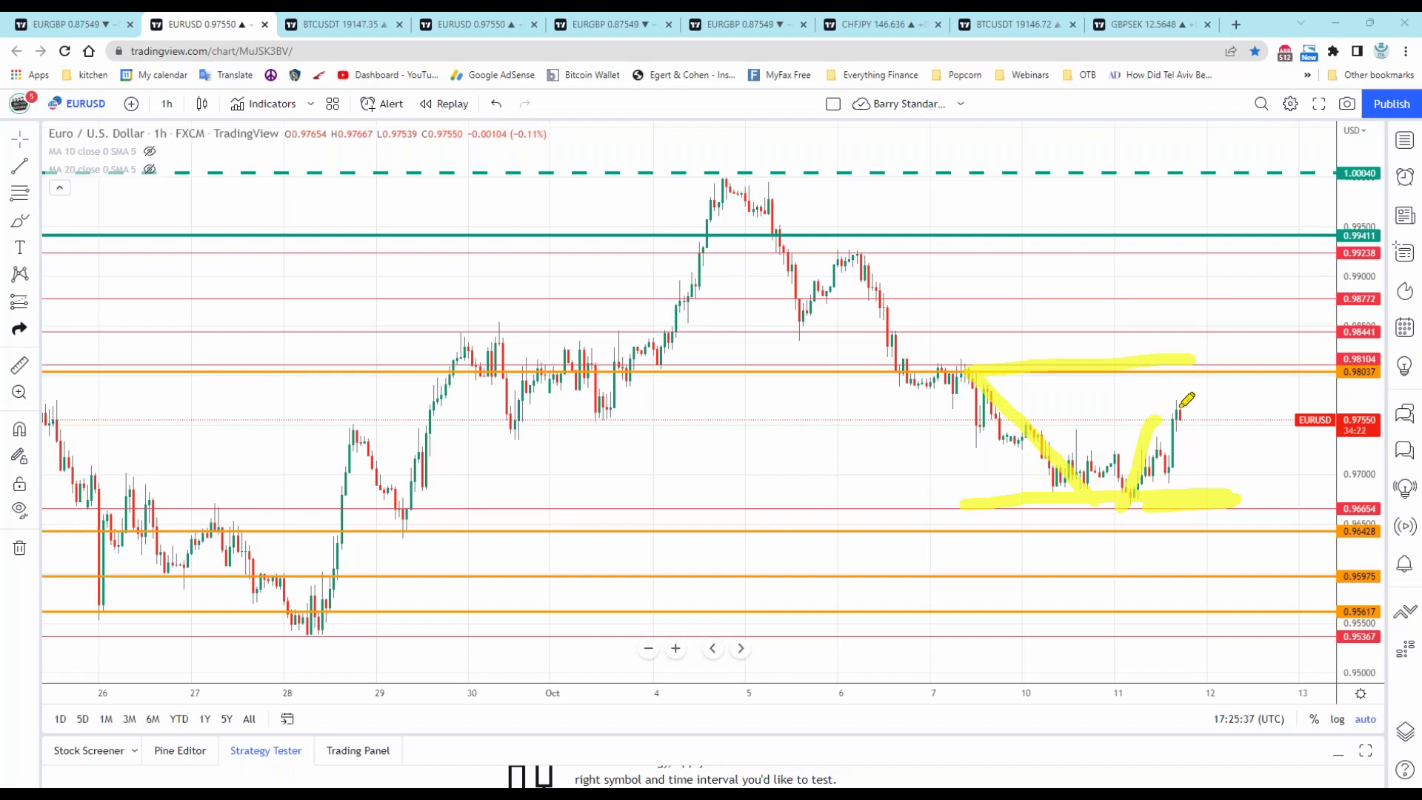
pyautogui.moveTo(1177, 398)
pyautogui.mouseDown()
pyautogui.moveTo(1207, 354)
pyautogui.moveTo(1193, 389)
pyautogui.moveTo(1159, 345)
pyautogui.moveTo(1219, 423)
pyautogui.mouseUp()
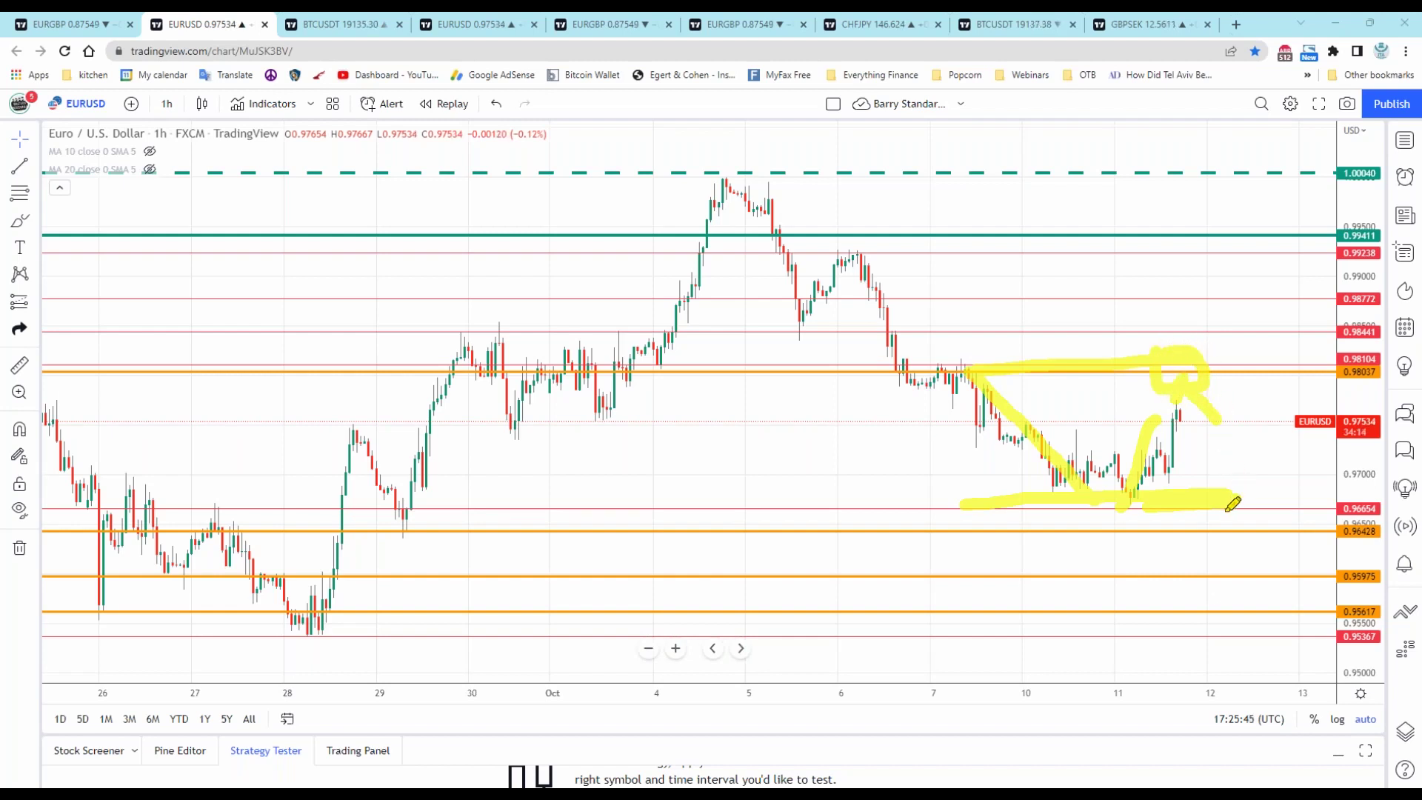
pyautogui.moveTo(1231, 504); pyautogui.dragTo(1277, 507)
pyautogui.moveTo(1214, 406)
pyautogui.mouseDown()
pyautogui.moveTo(1232, 407)
pyautogui.moveTo(1203, 426)
pyautogui.mouseUp()
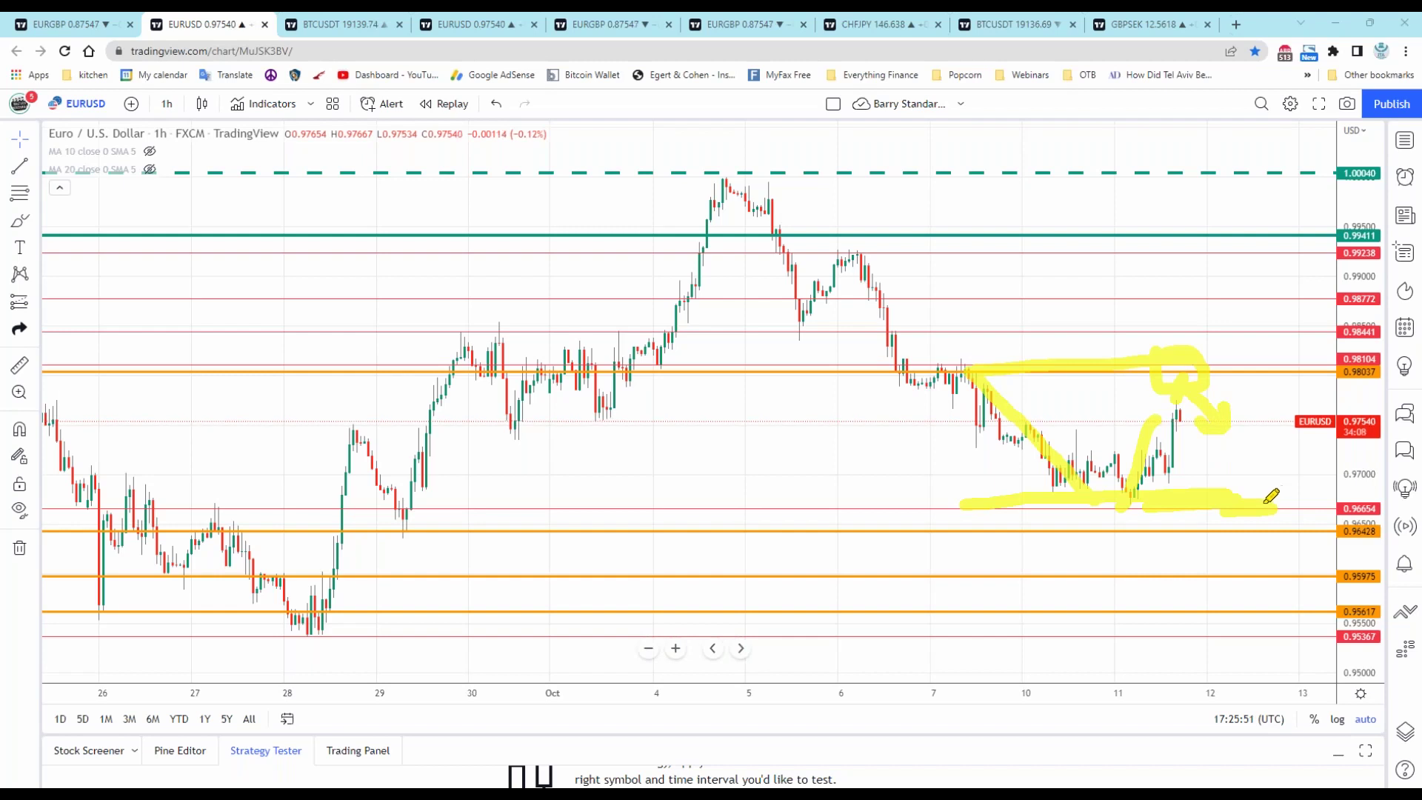
pyautogui.moveTo(1245, 505); pyautogui.dragTo(1265, 382)
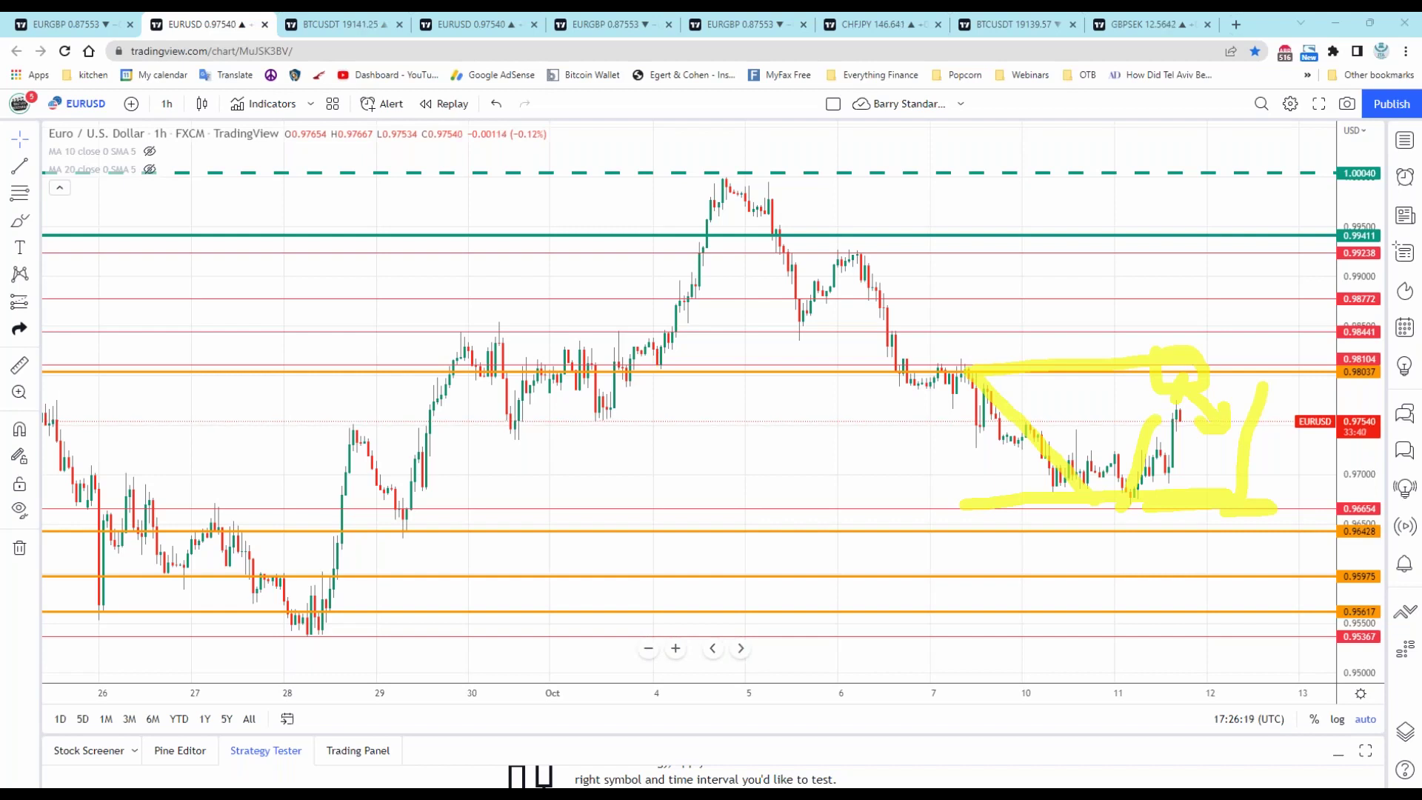
pyautogui.press('Escape')
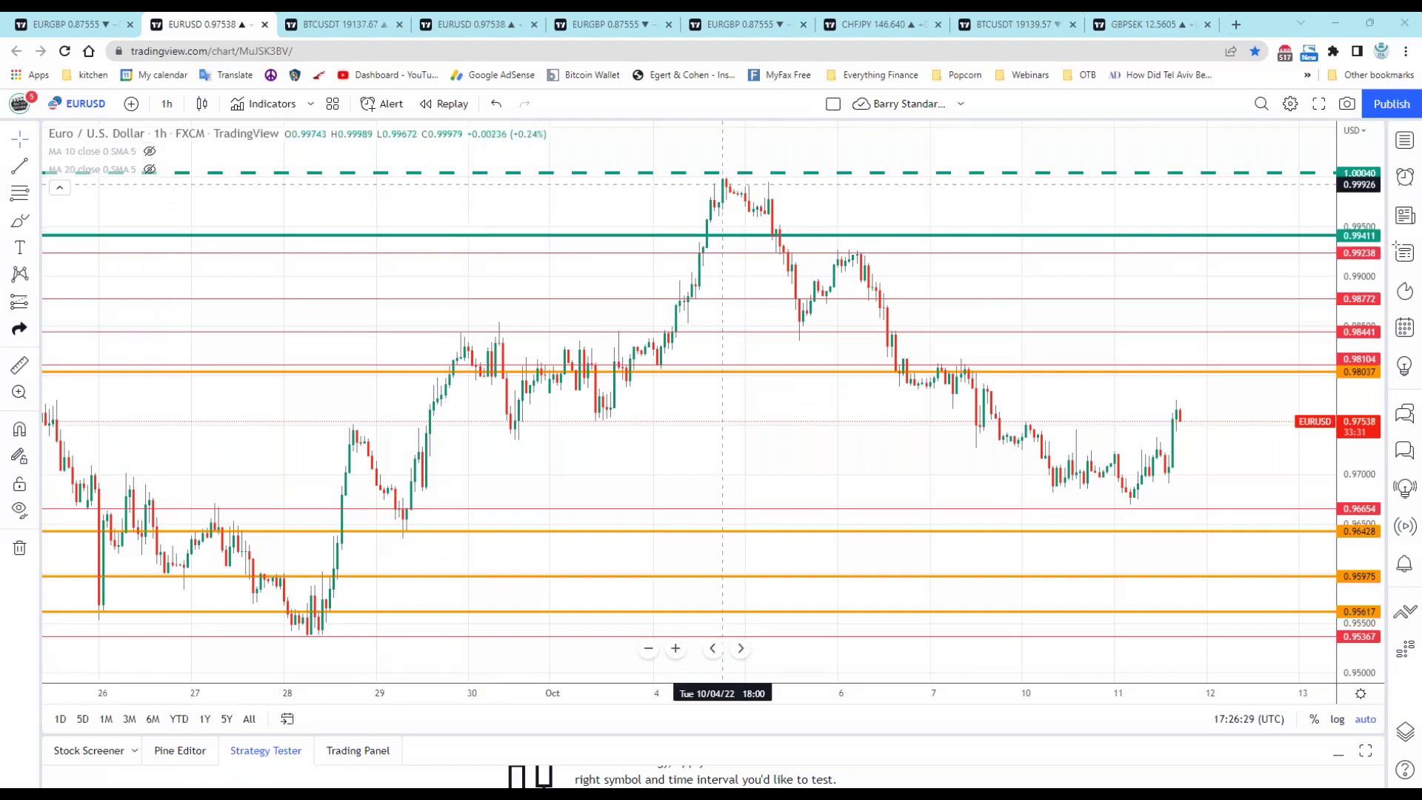
# Step: Try to draw a trend line down from the 5 October high near 1.0000 on the hourly EURUSD chart
pyautogui.click(21, 170)
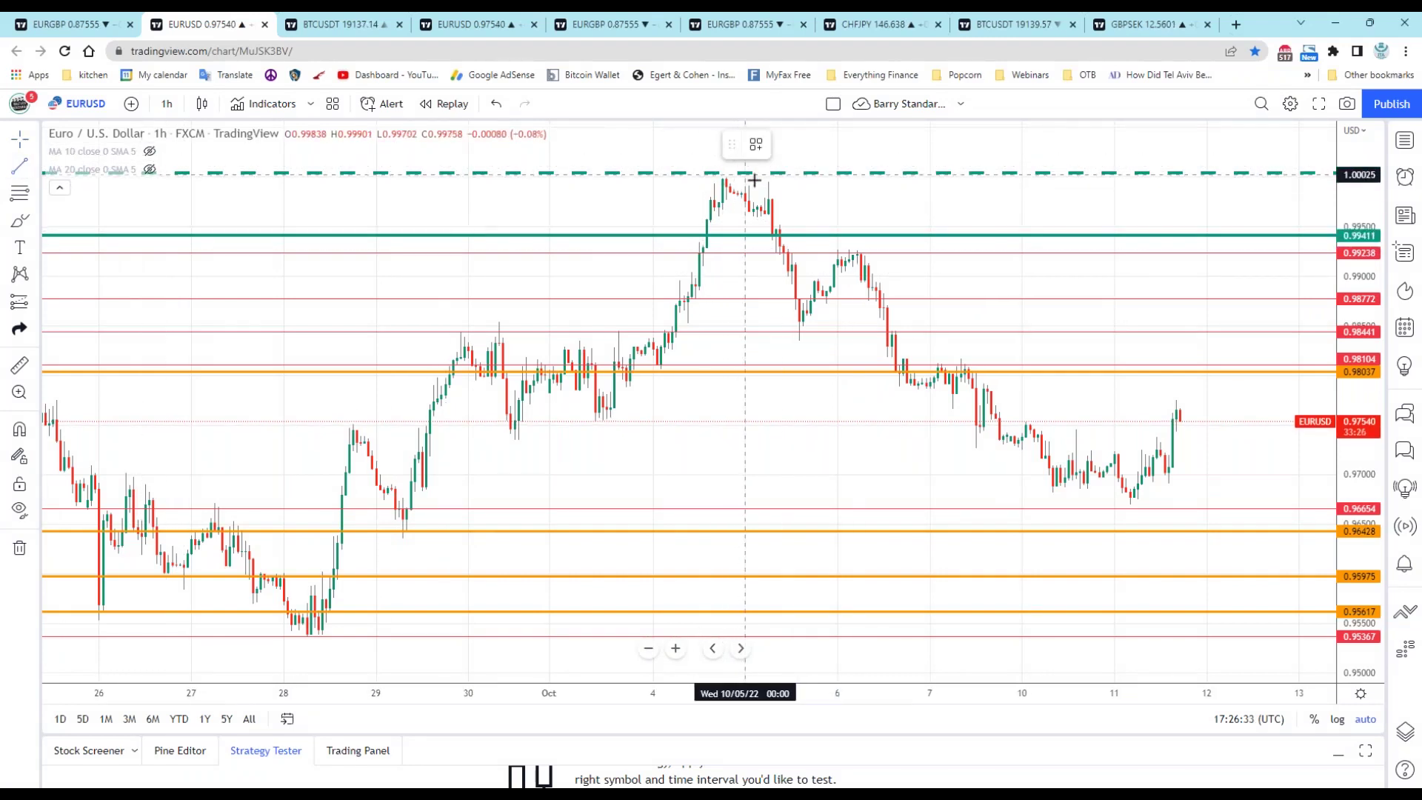
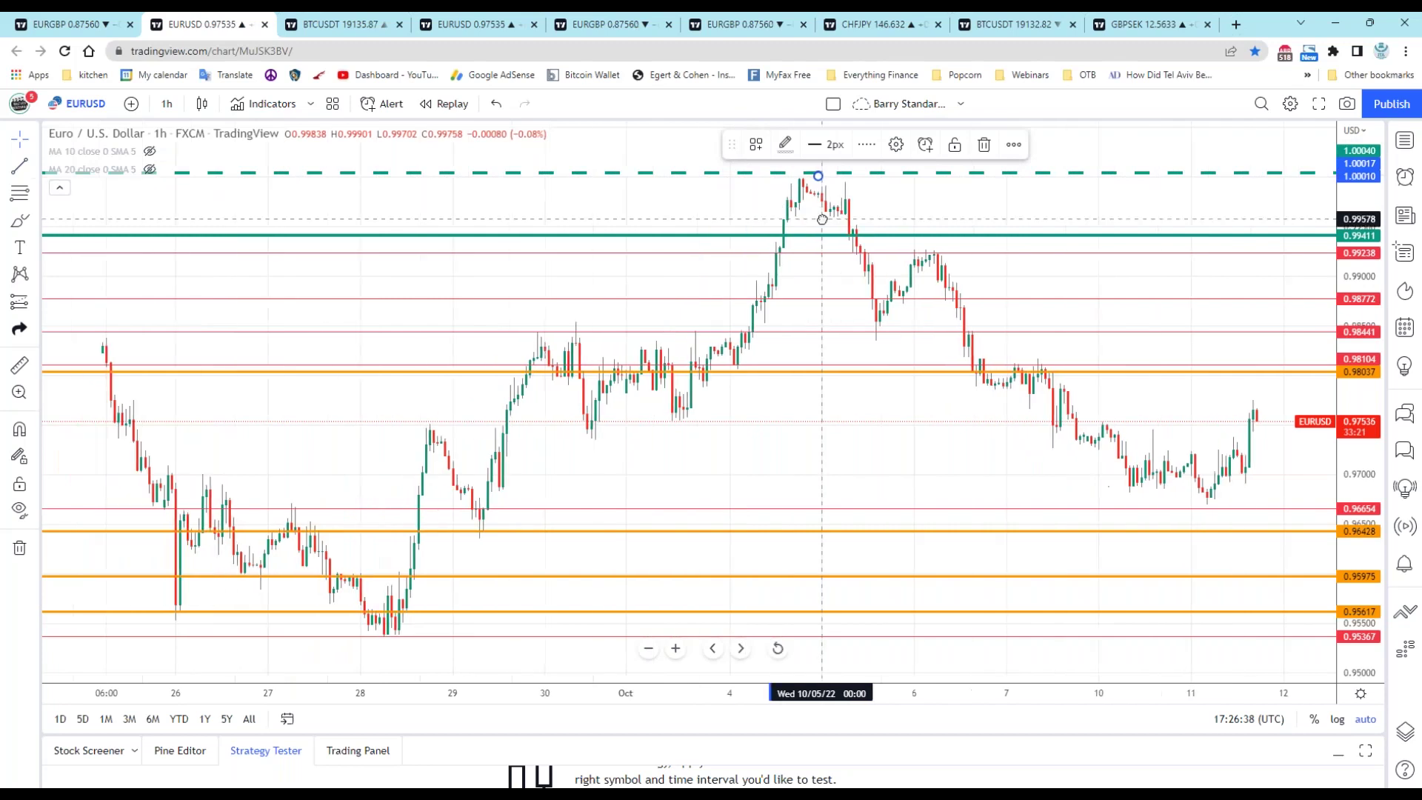
pyautogui.click(35, 167)
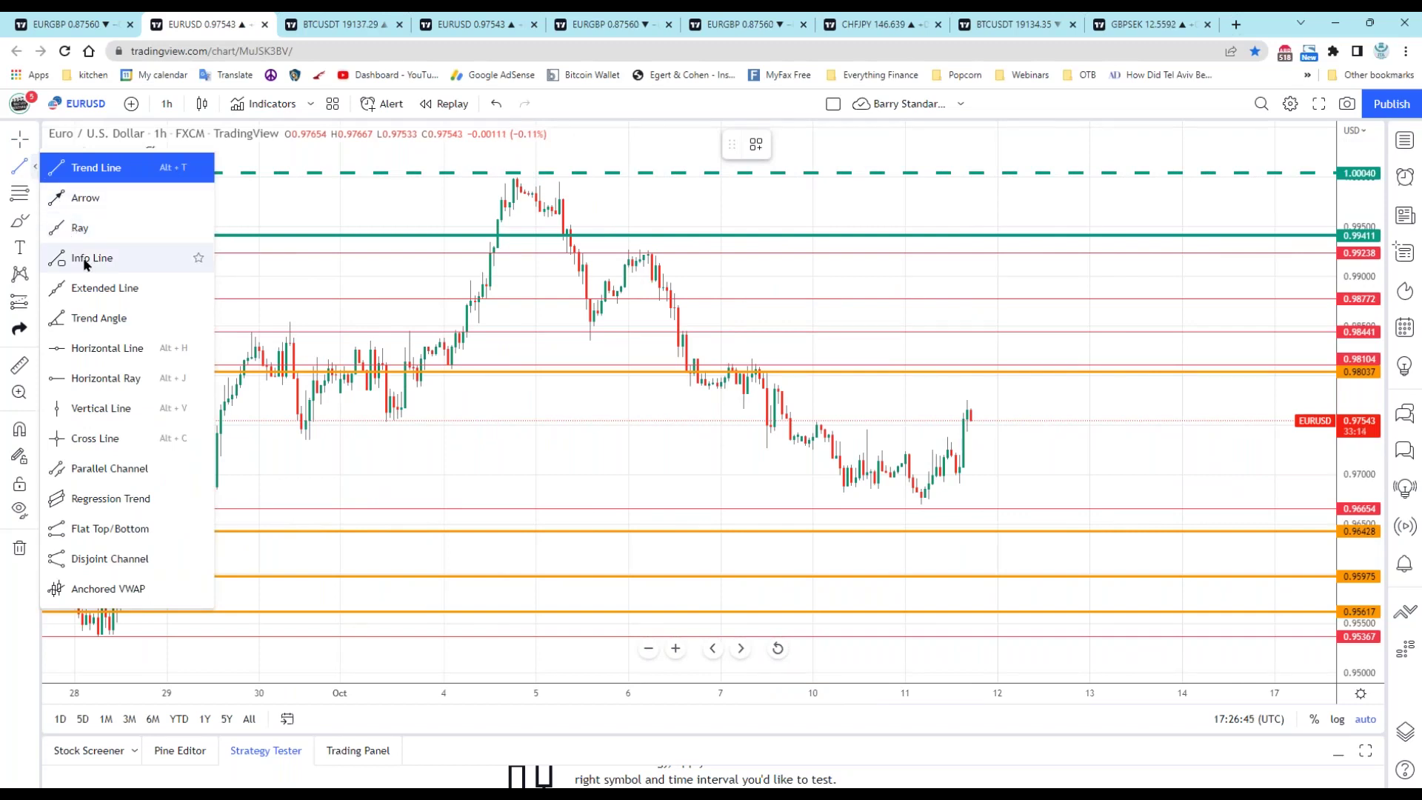
pyautogui.click(86, 168)
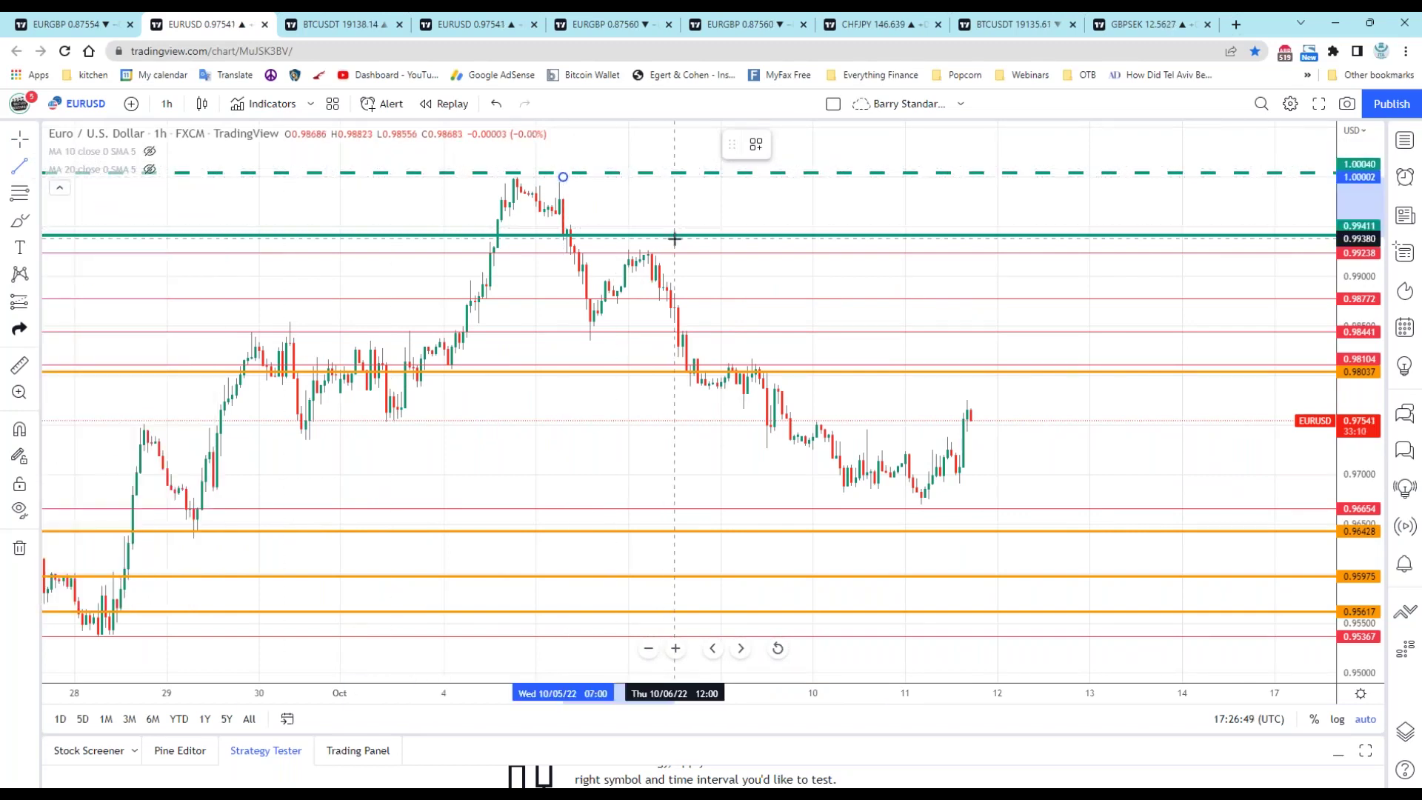
pyautogui.click(564, 179)
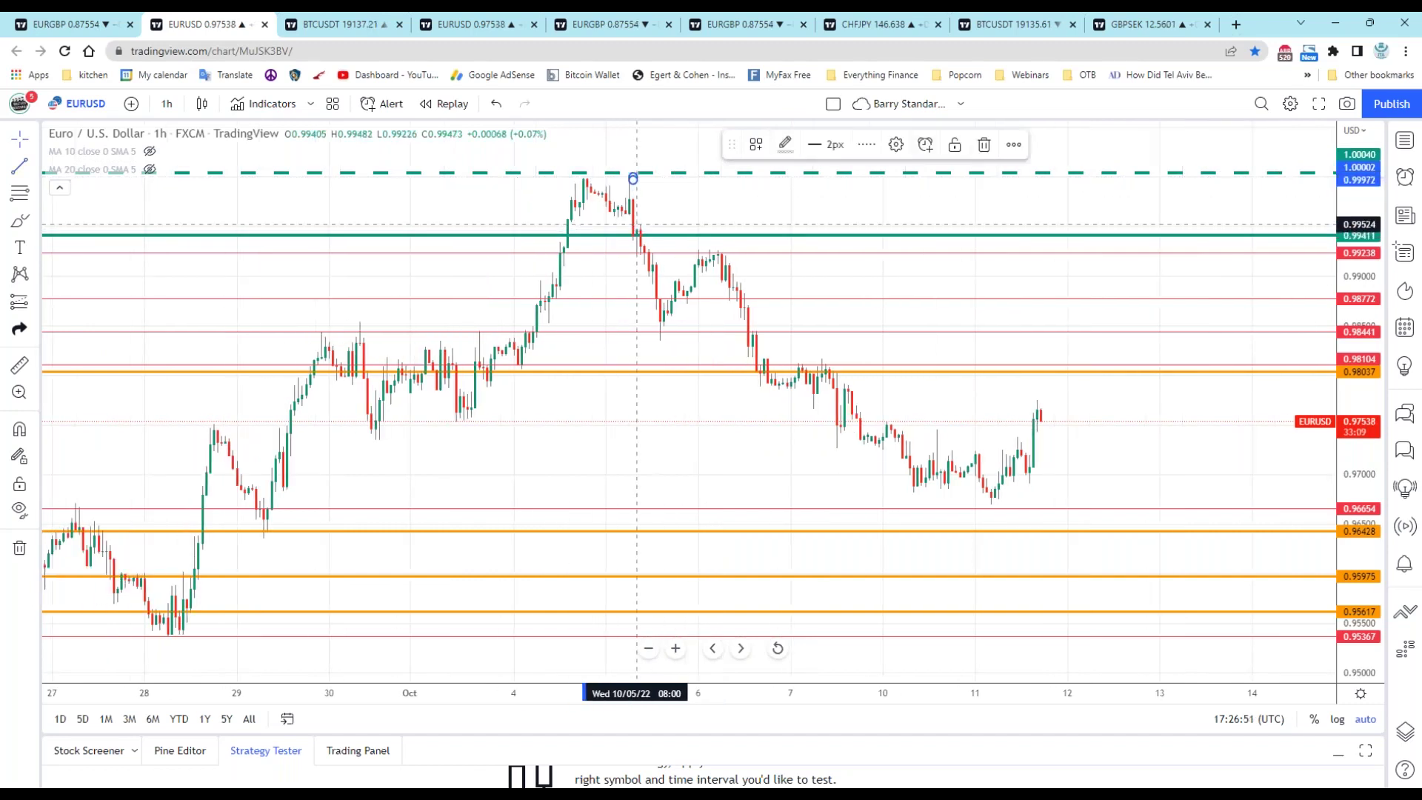
# Step: Lock all drawings on the EURUSD chart, unlock them again and deselect the trend line
pyautogui.click(33, 504)
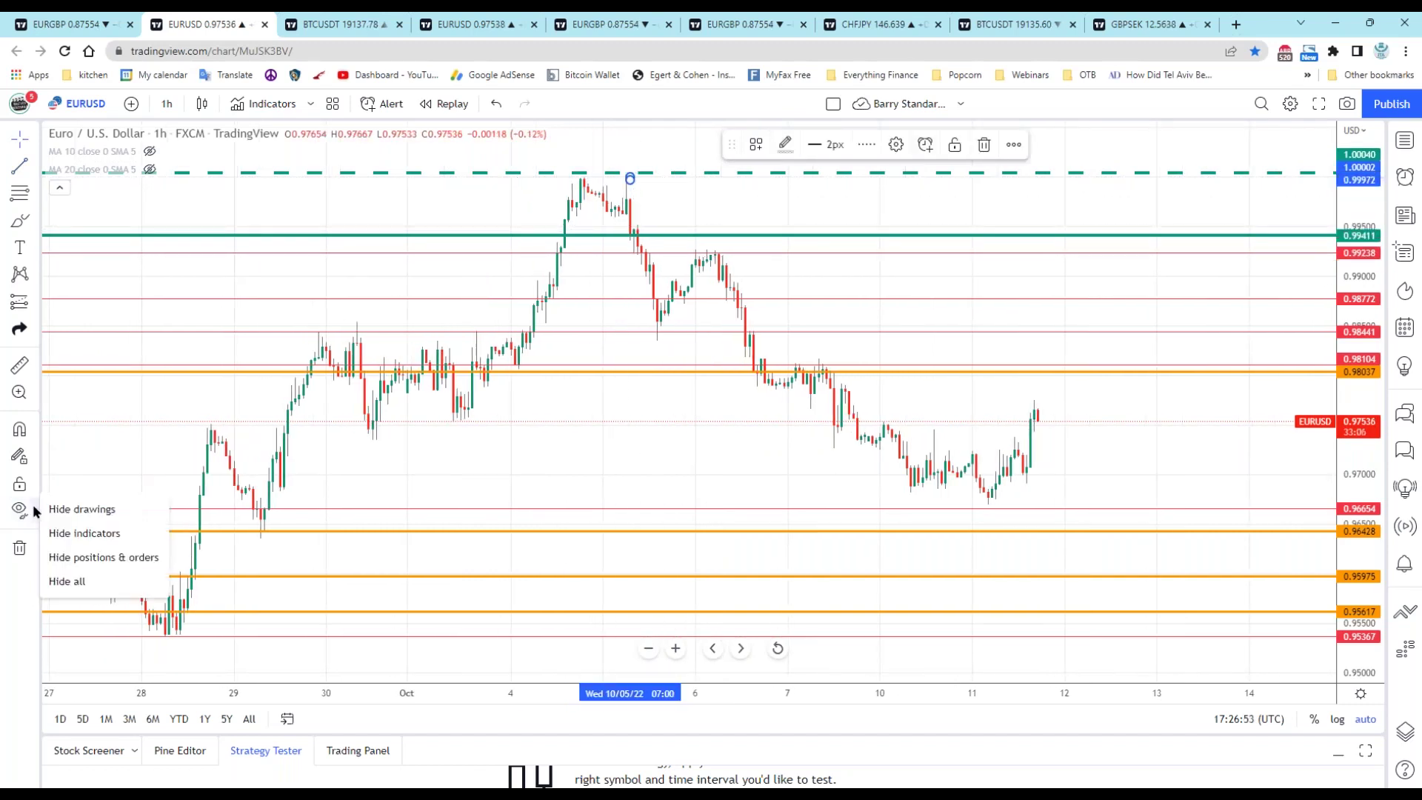
pyautogui.click(20, 485)
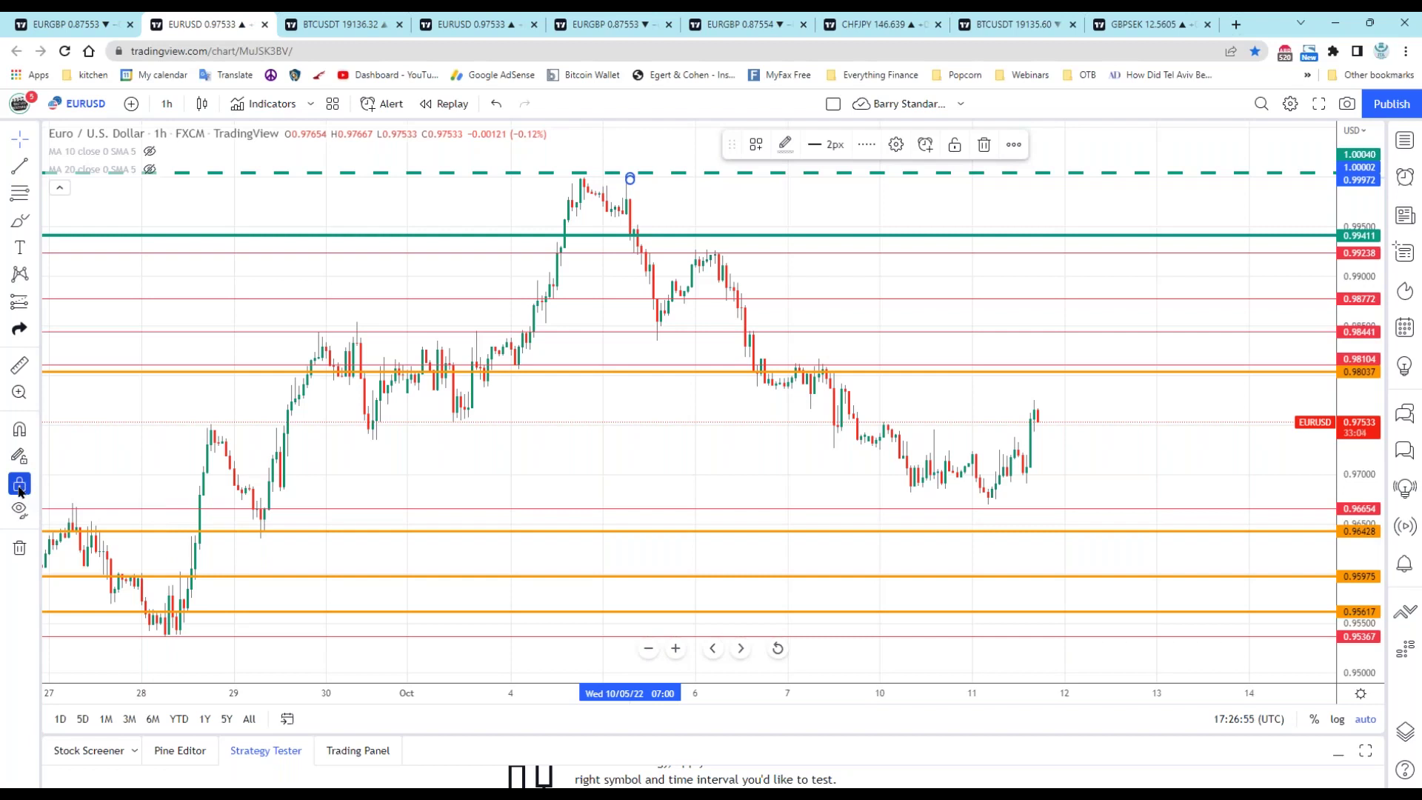
pyautogui.click(20, 486)
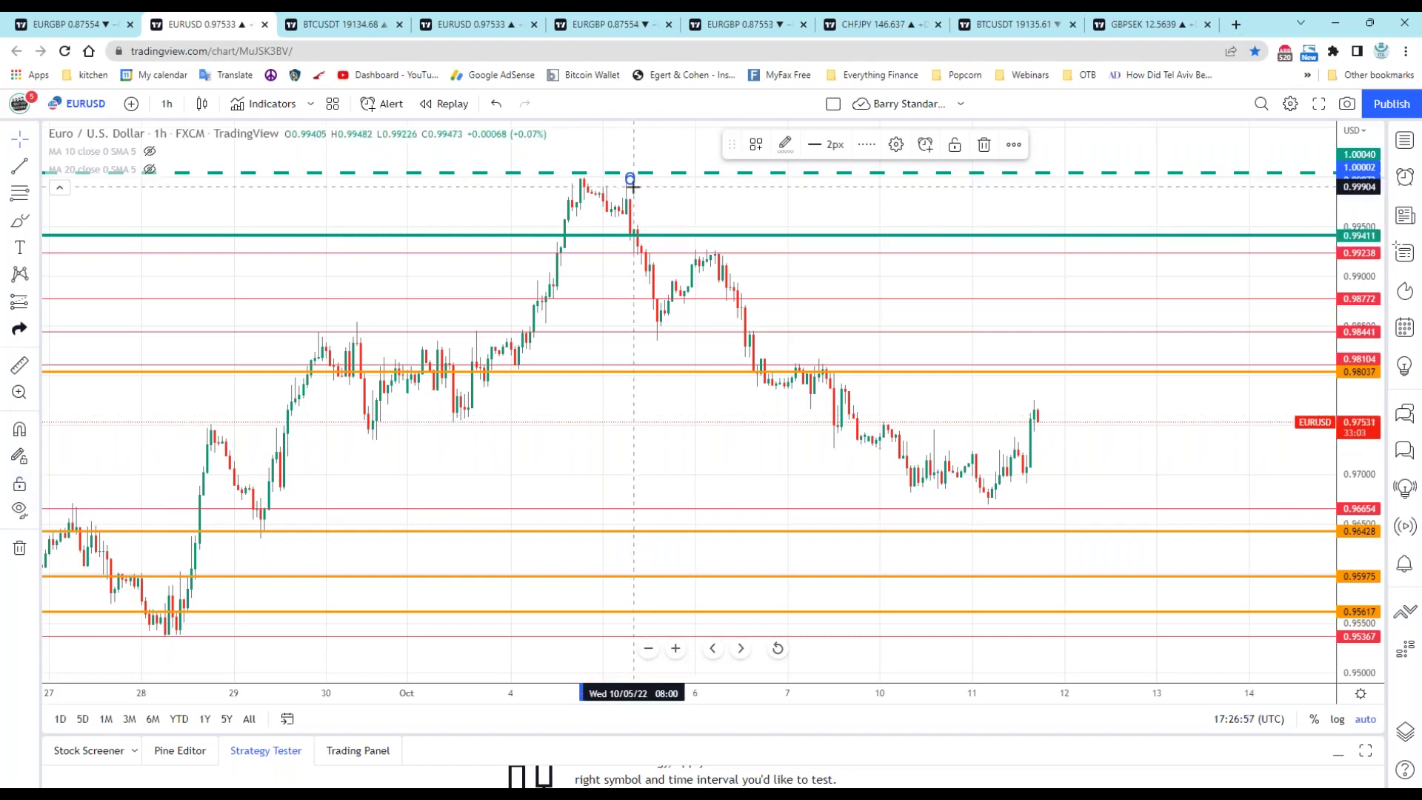
pyautogui.click(1035, 422)
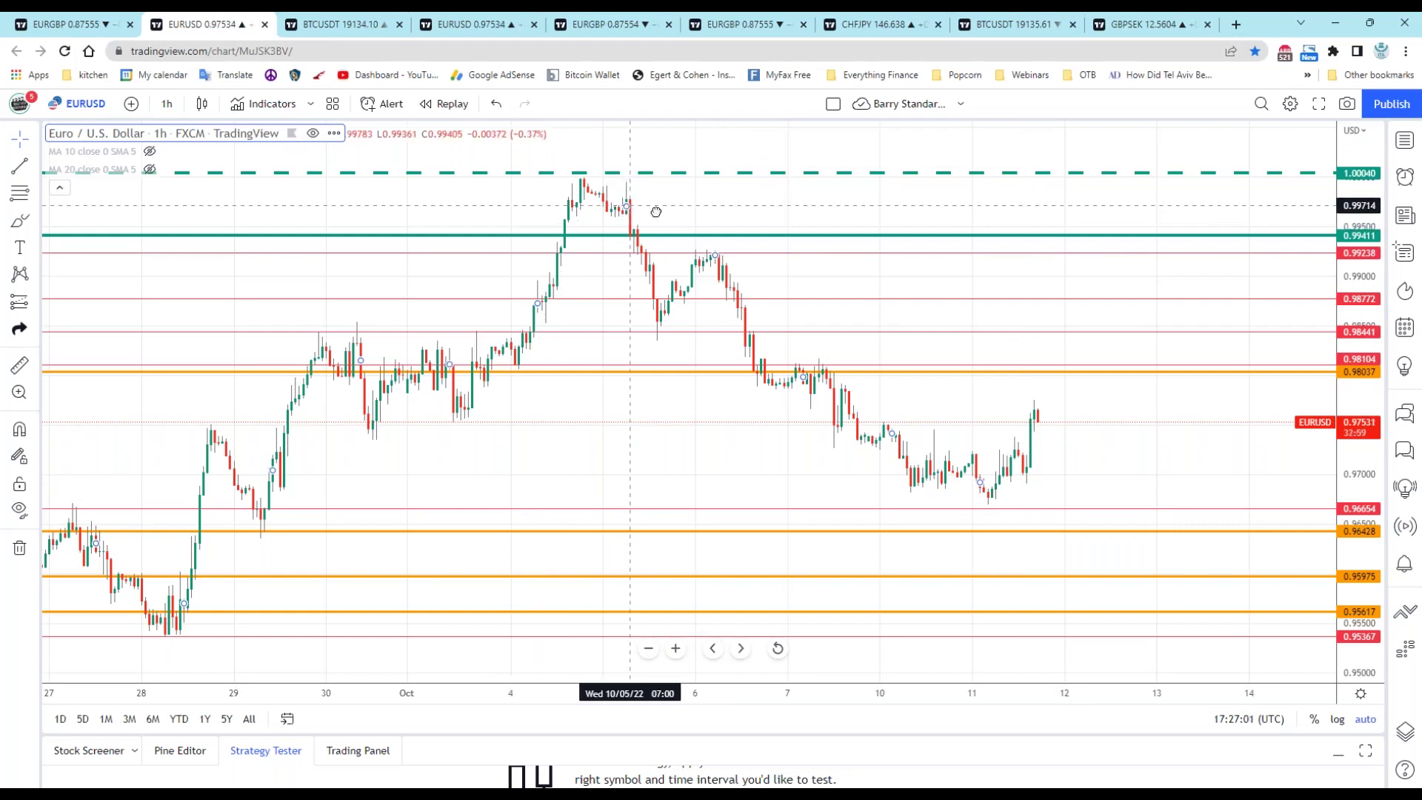
# Step: Draw an extended line from about 1.00032 on 5 October through about 0.98961 on 7 October, above the falling price
pyautogui.moveTo(511, 329); pyautogui.dragTo(360, 328)
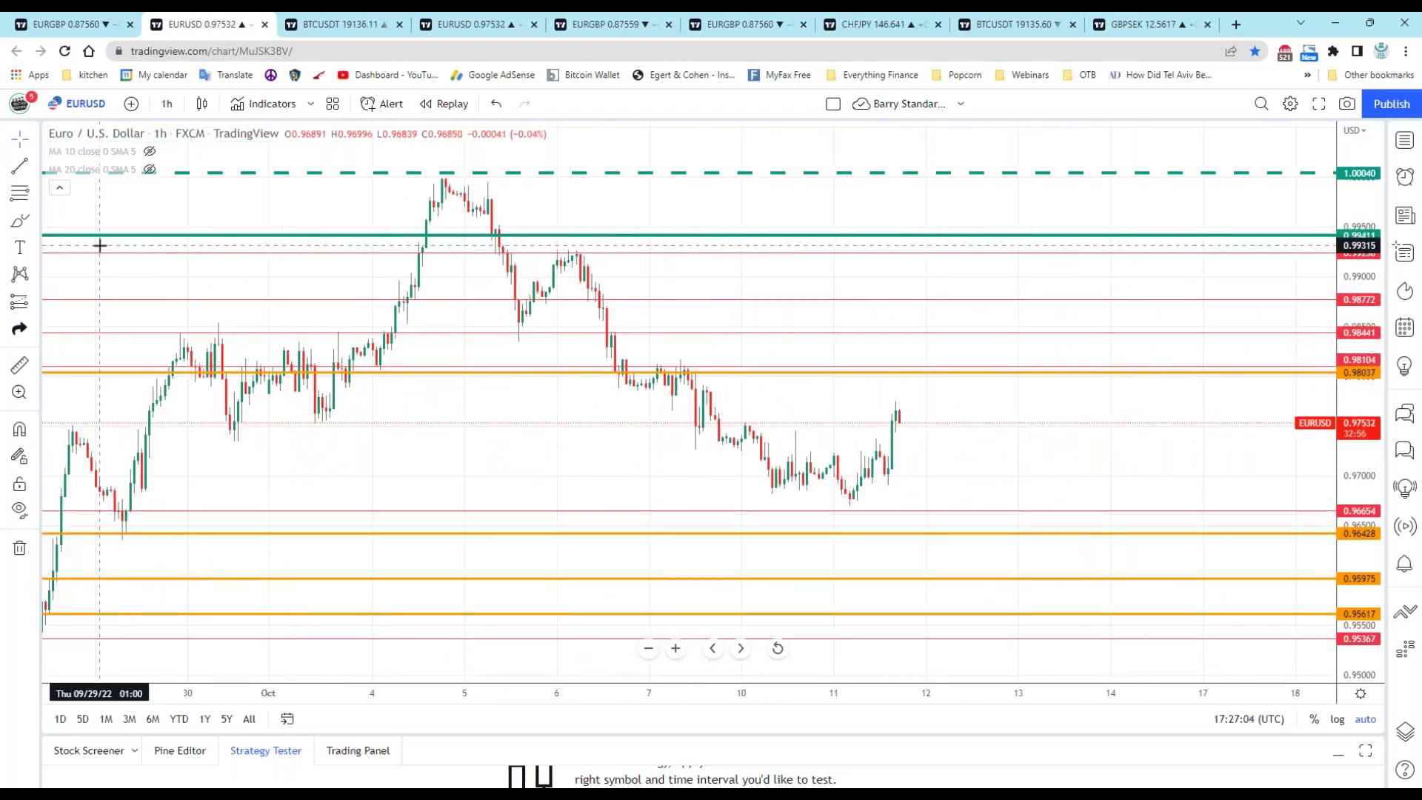
pyautogui.click(34, 165)
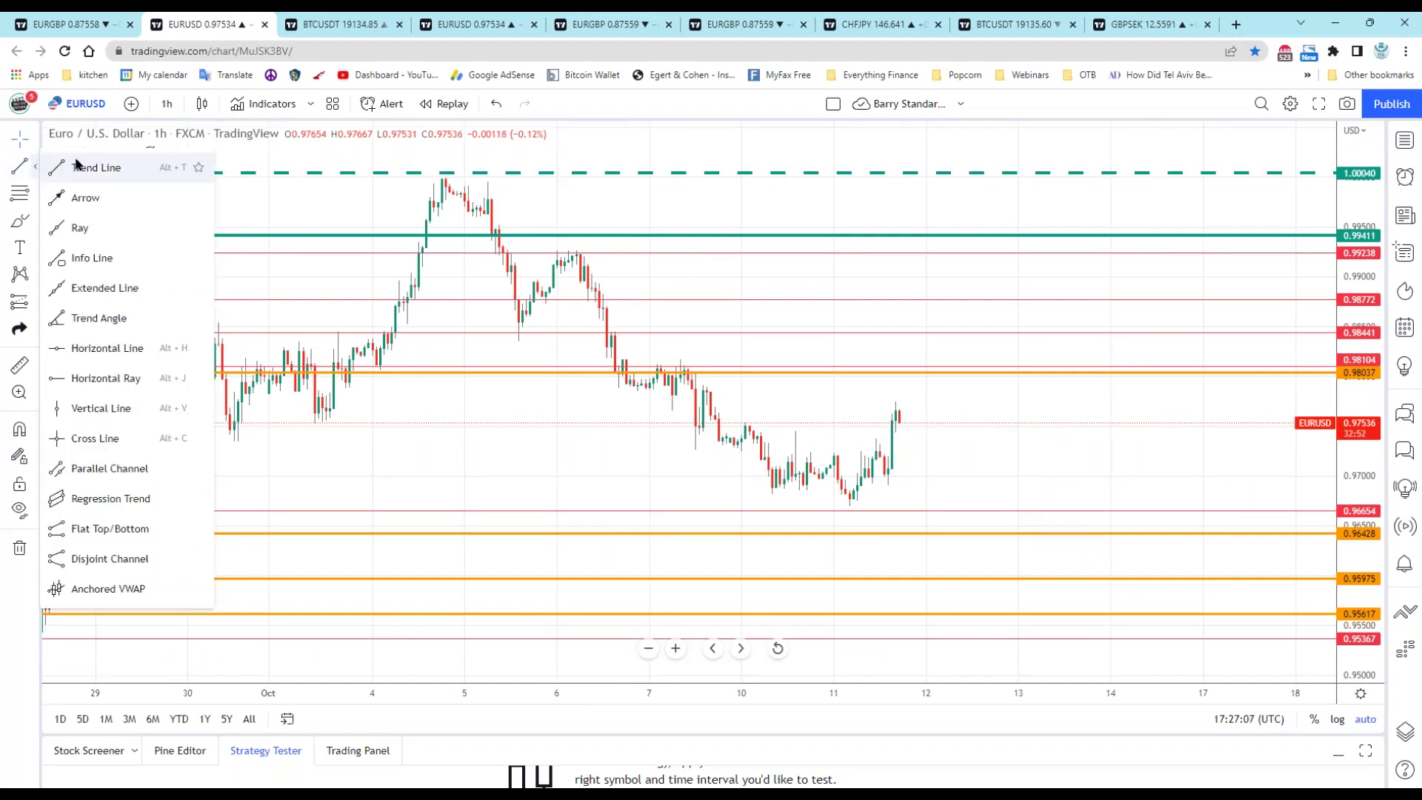
pyautogui.click(111, 288)
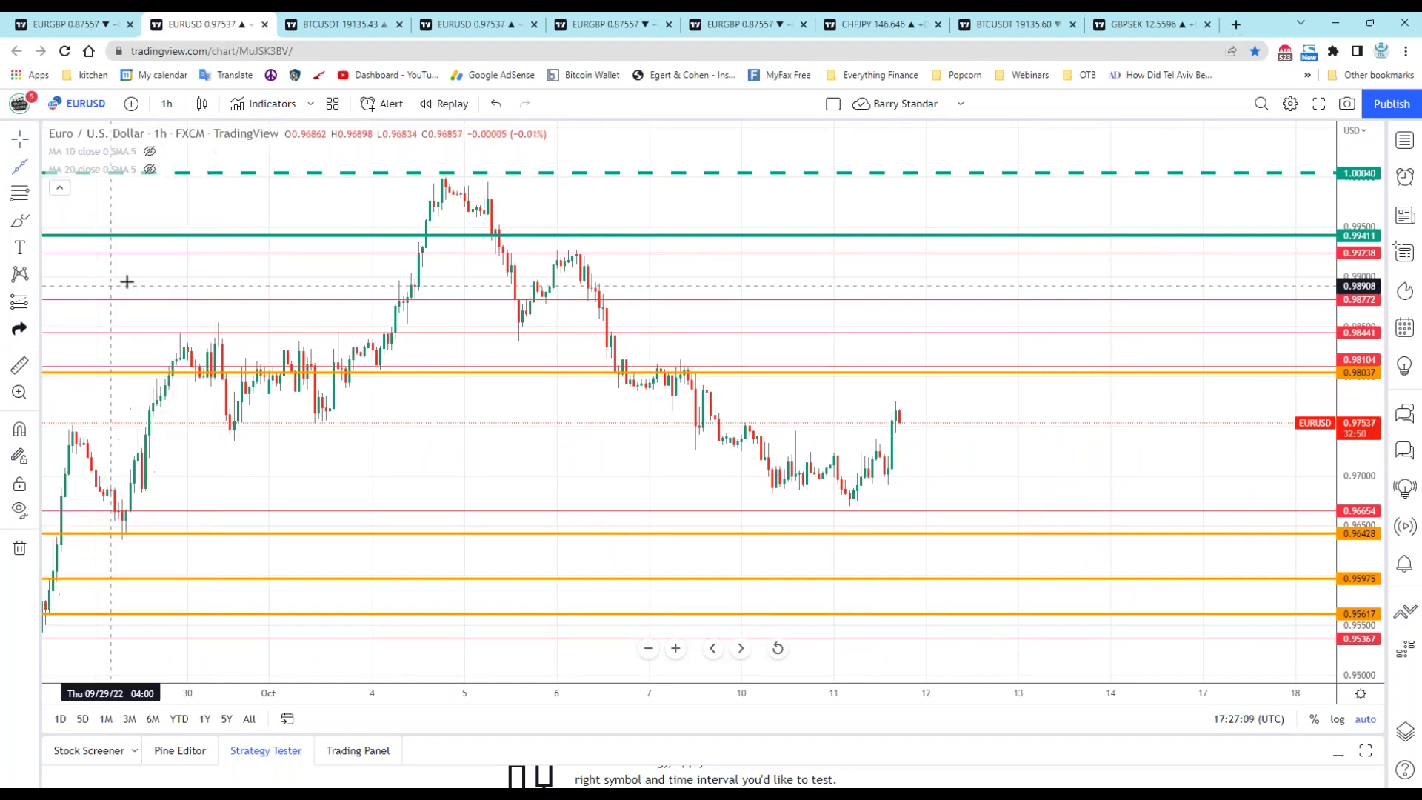
pyautogui.click(492, 173)
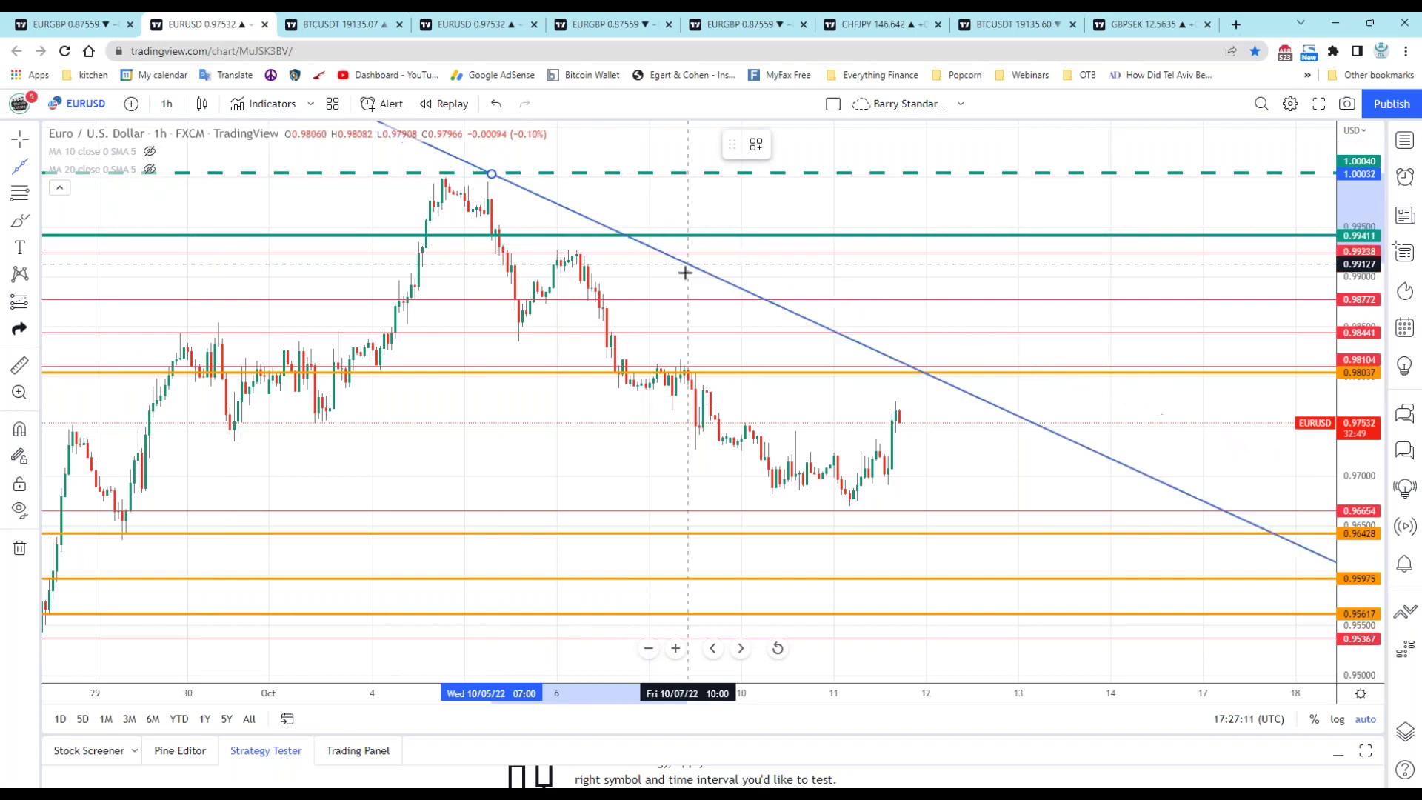
pyautogui.click(680, 281)
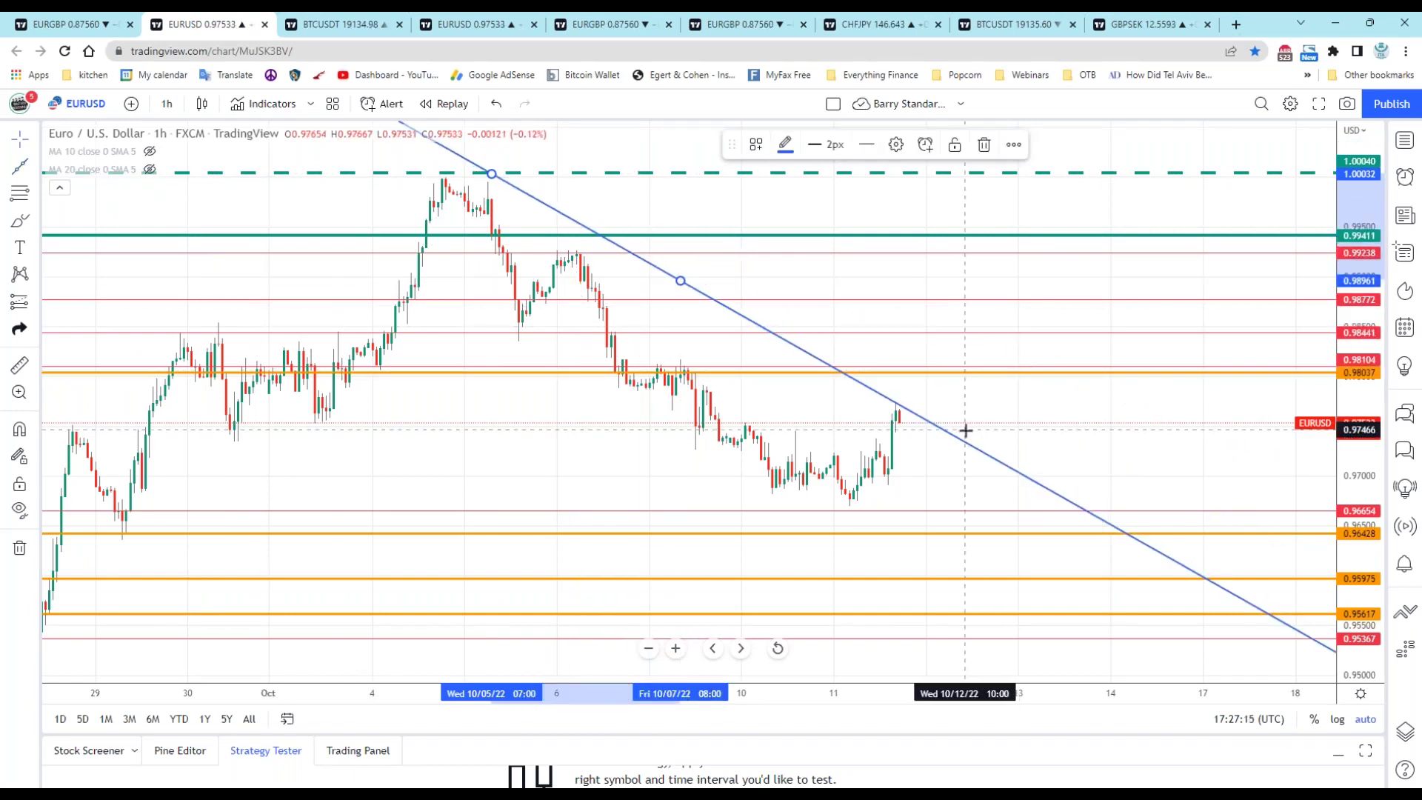
# Step: Delete the descending extended line from the EURUSD chart
pyautogui.moveTo(955, 436); pyautogui.dragTo(955, 400)
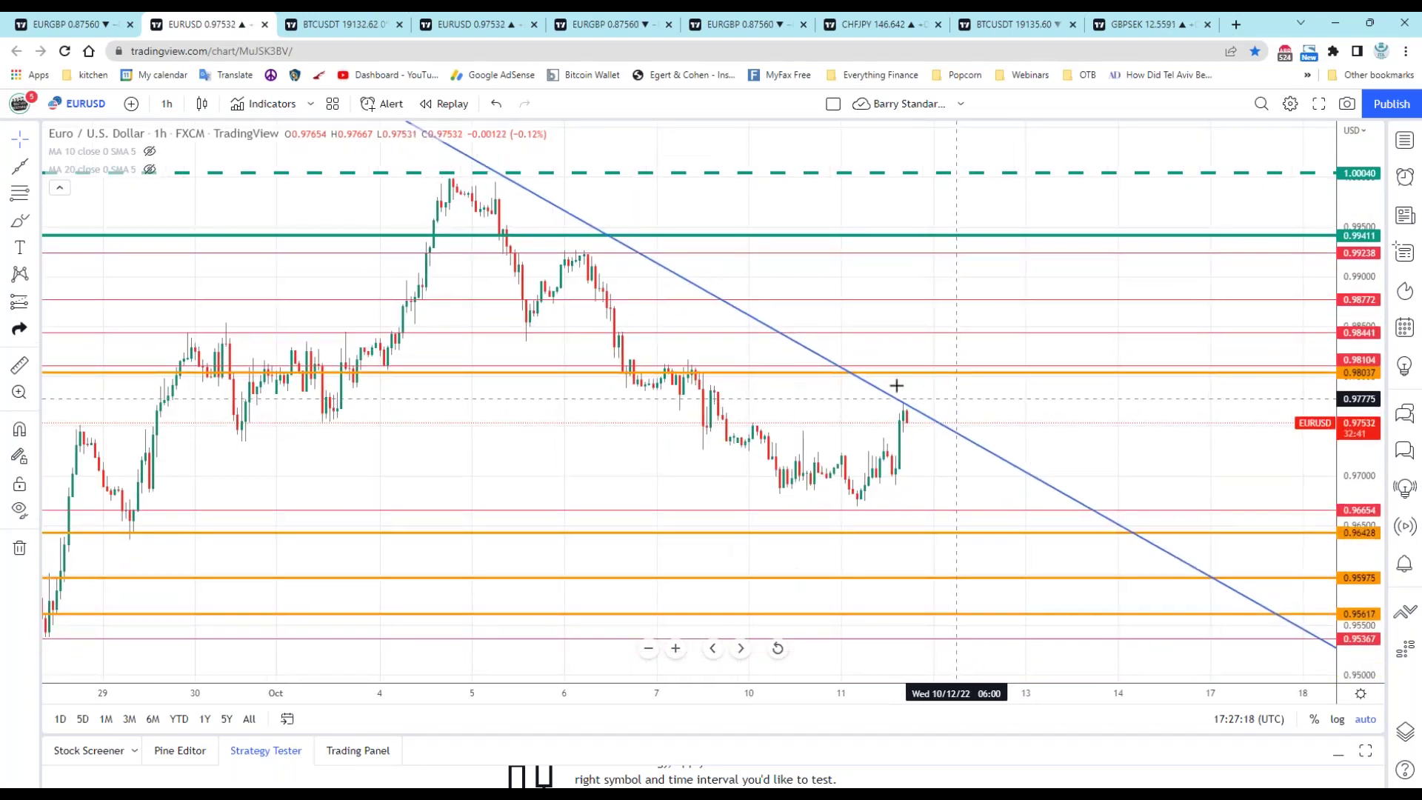
pyautogui.click(485, 165)
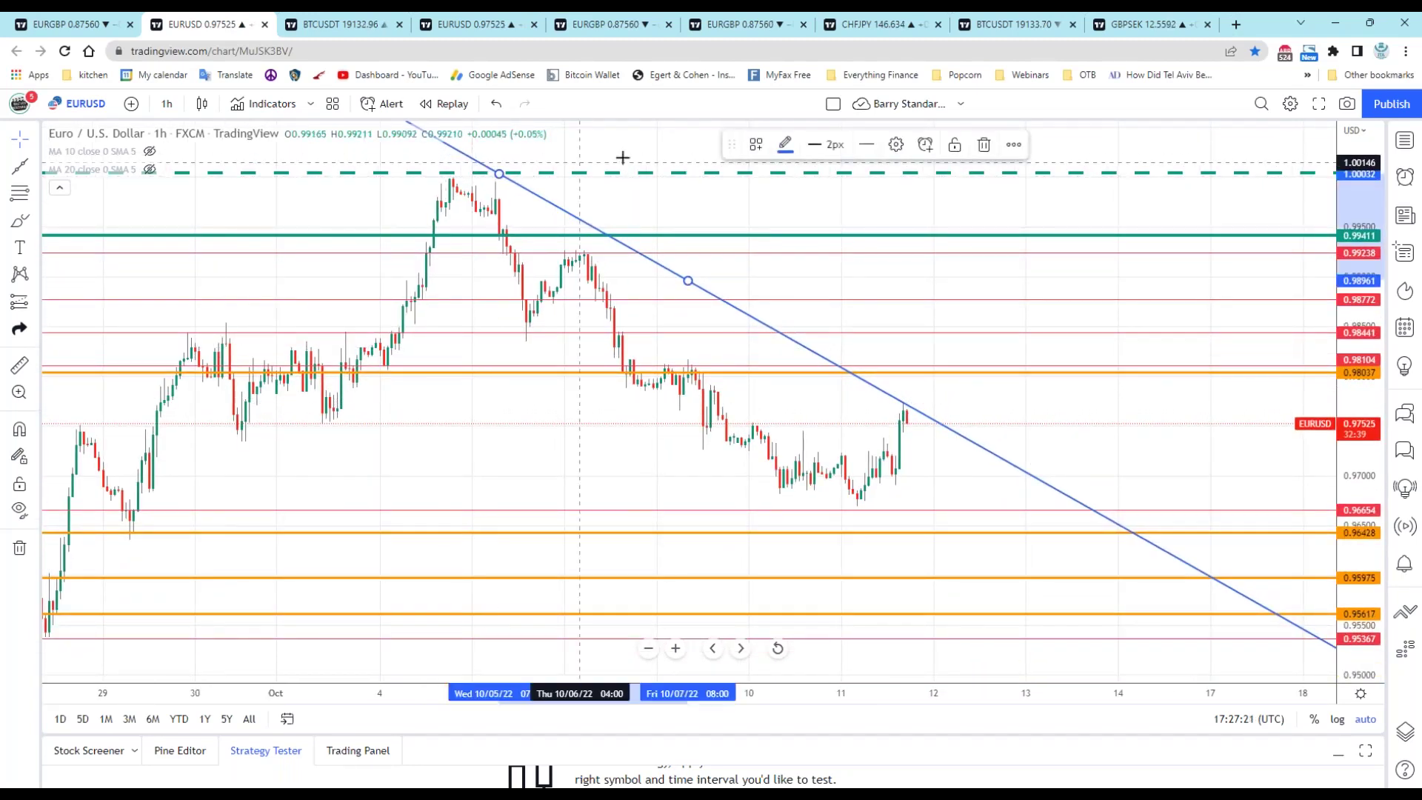
pyautogui.click(982, 145)
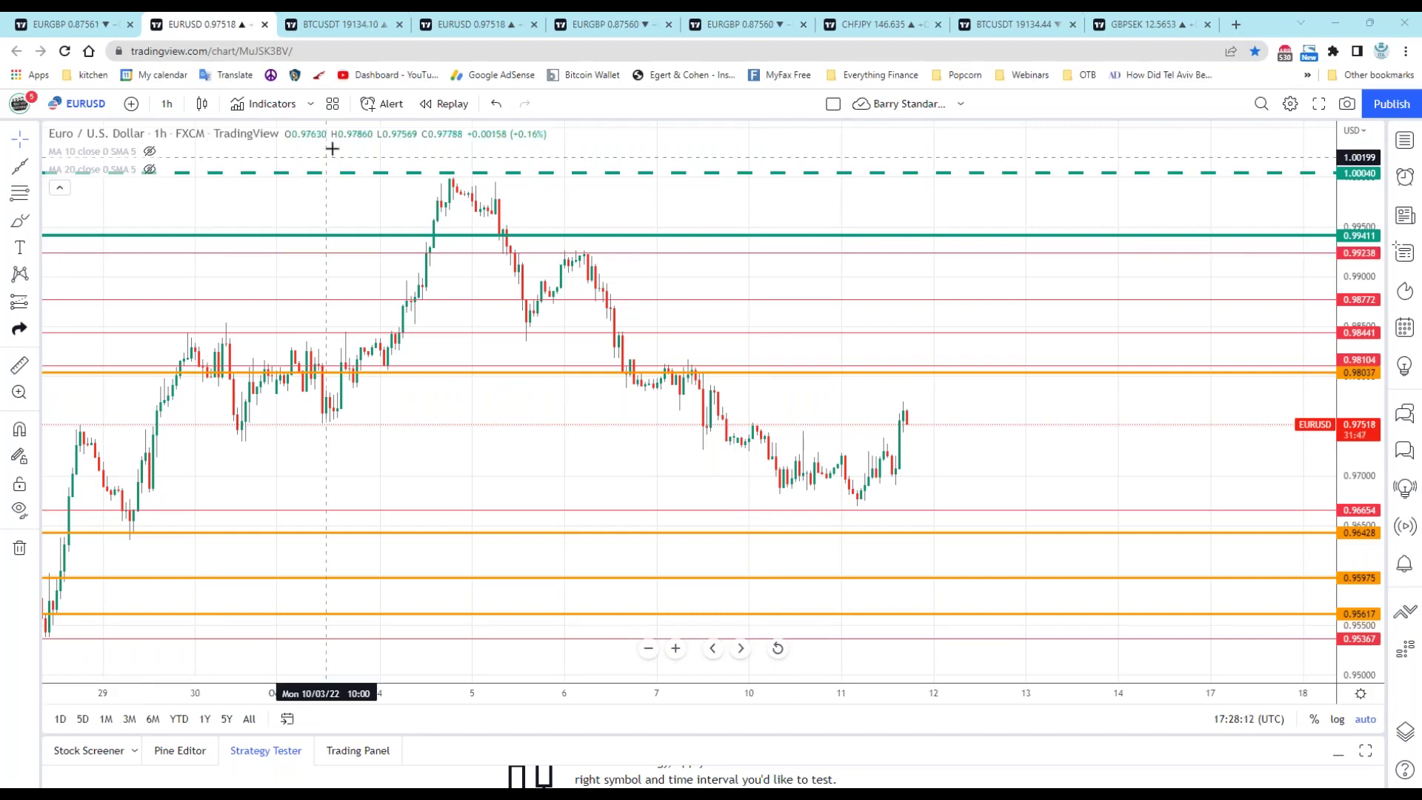
# Step: Open the daily BTCUSDT chart and examine the October price action around the orange 19364.83 level
pyautogui.click(323, 26)
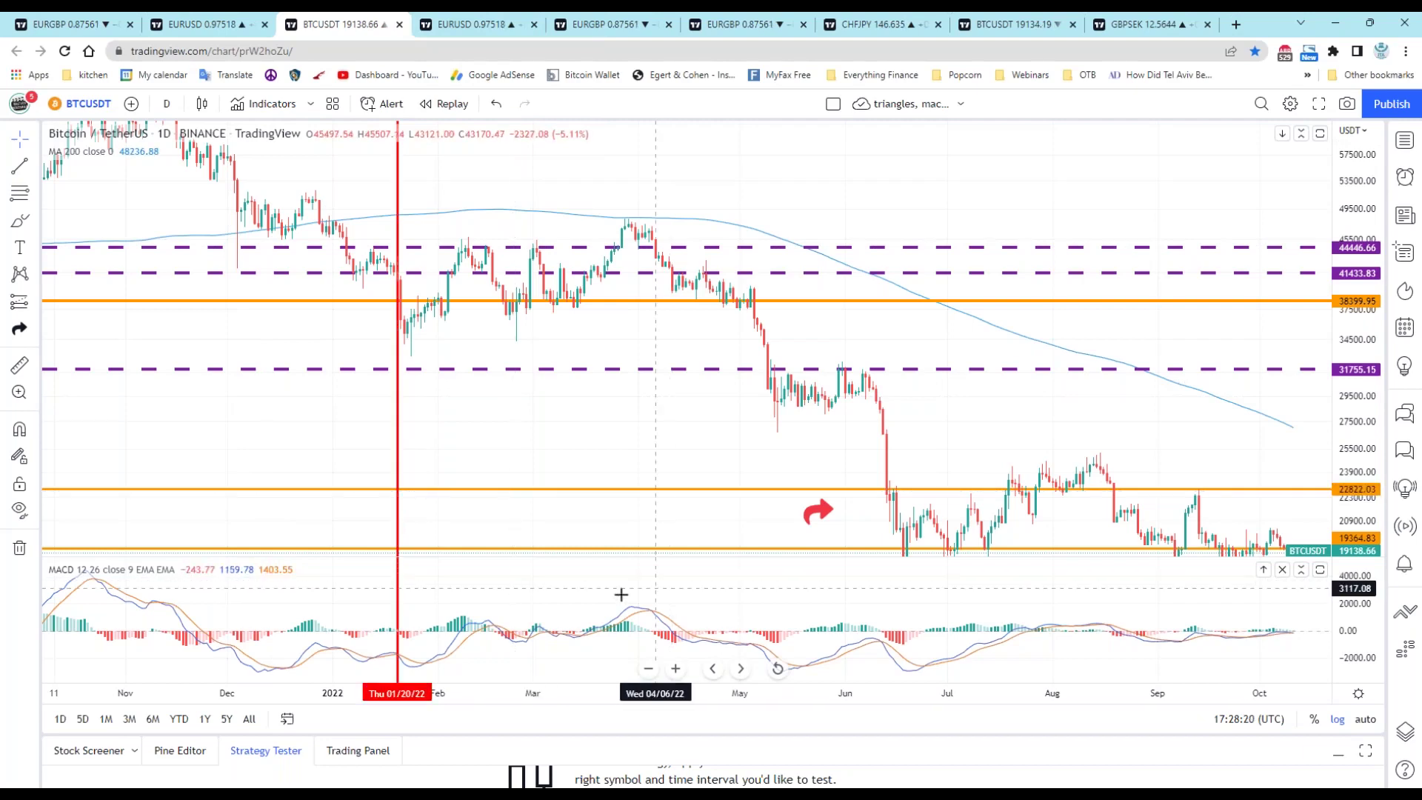
pyautogui.moveTo(1029, 611); pyautogui.dragTo(837, 608)
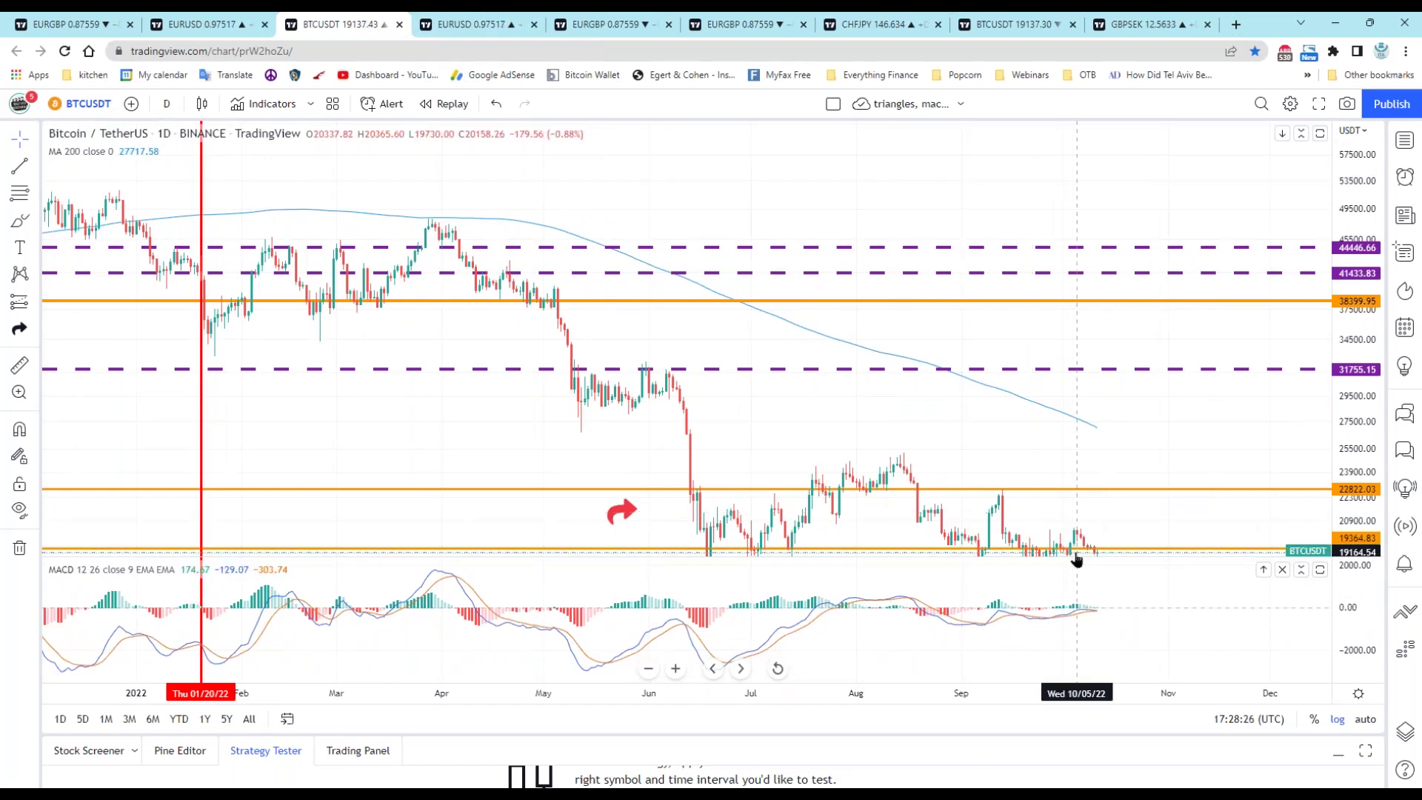
pyautogui.moveTo(1123, 529); pyautogui.dragTo(1123, 461)
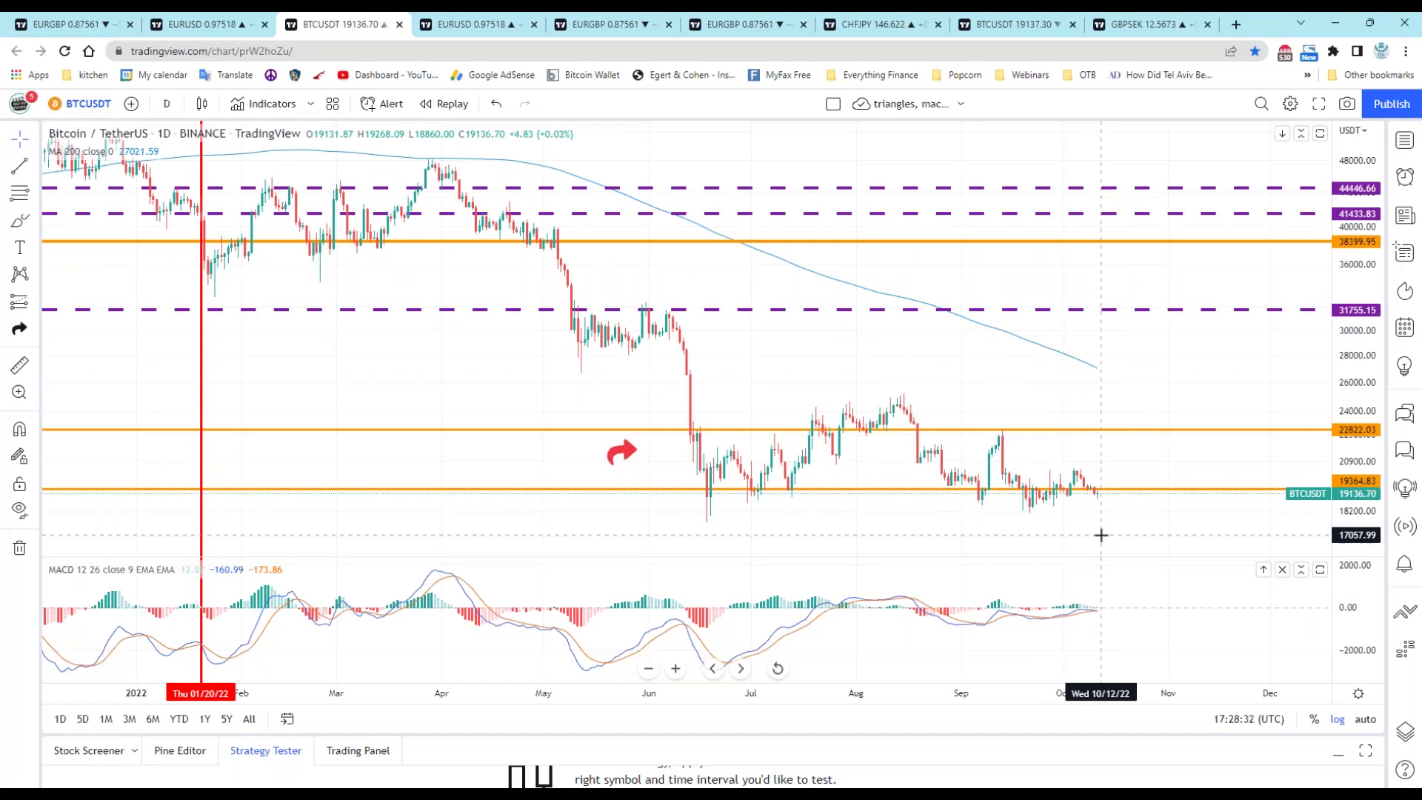
pyautogui.click(1090, 490)
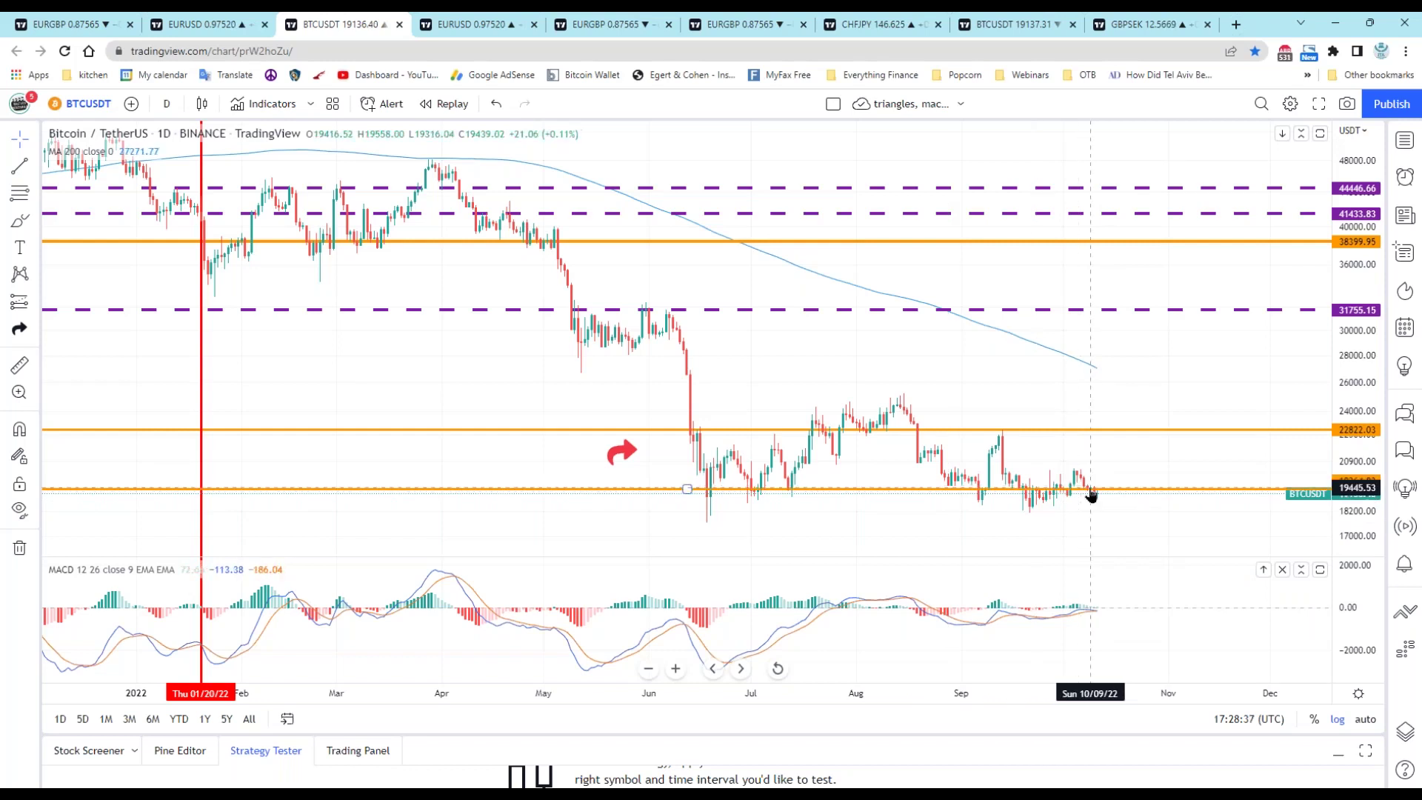
pyautogui.click(1120, 514)
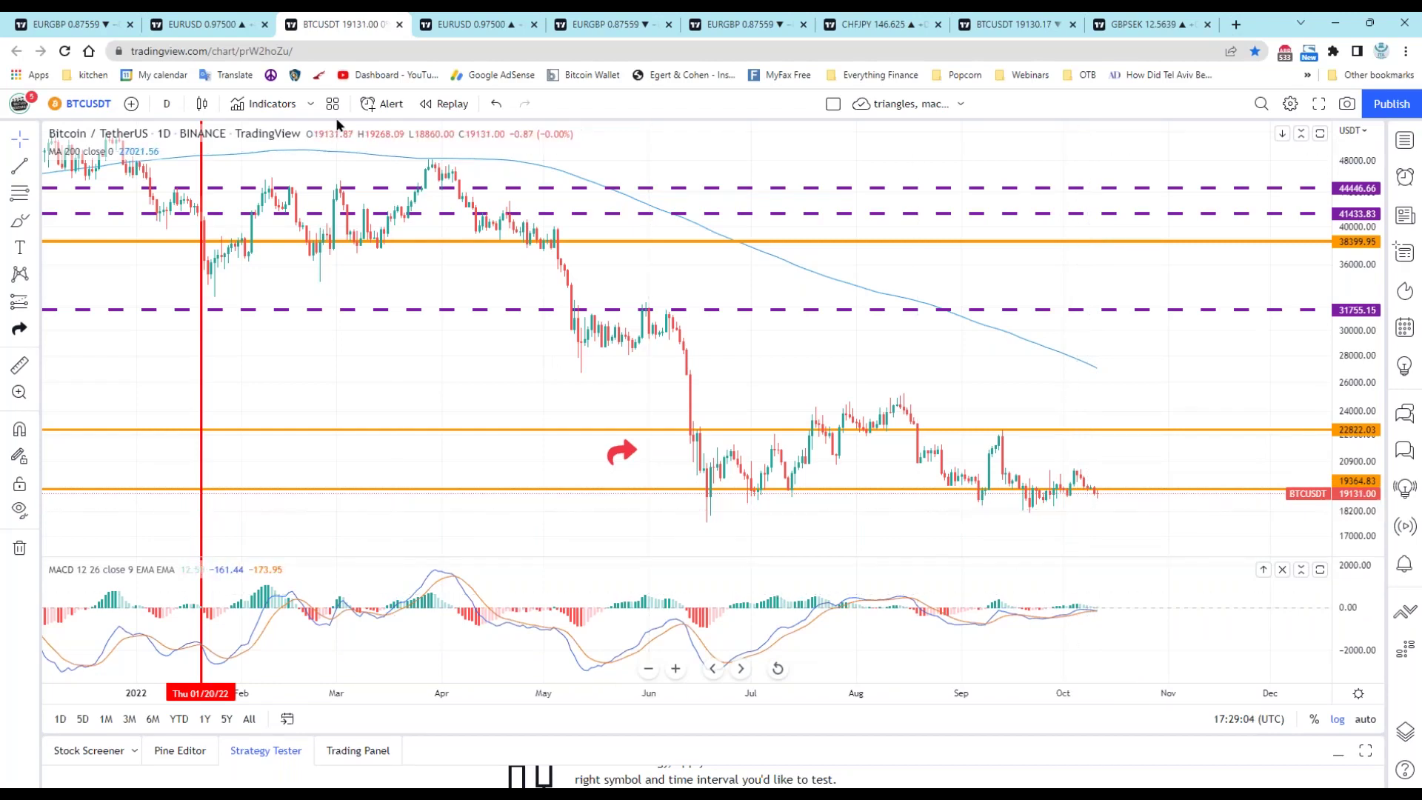
# Step: Look through the open EURUSD and BTCUSDT charts, followed by the daily EURGBP charts with the marked support and resistance zones
pyautogui.click(182, 27)
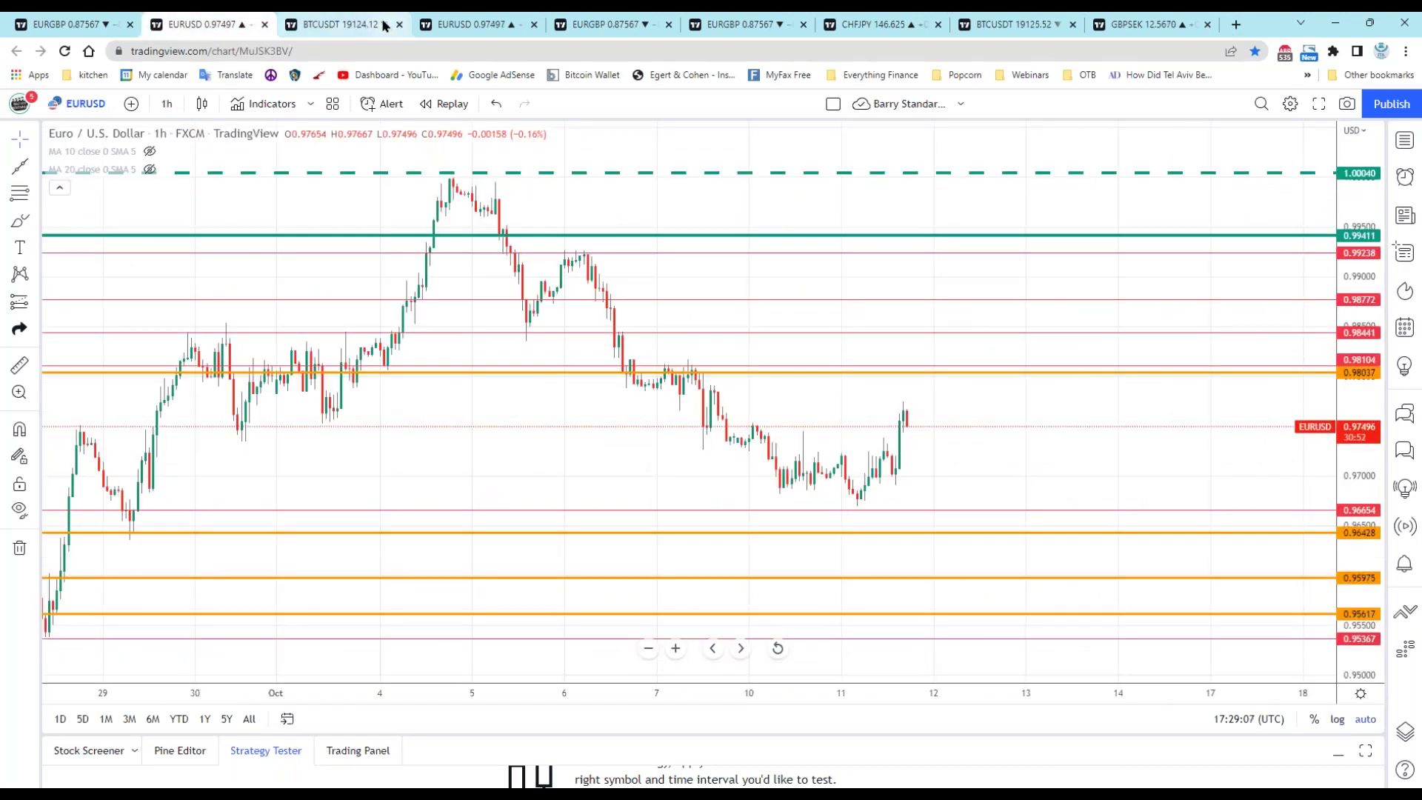
pyautogui.click(370, 24)
pyautogui.click(459, 27)
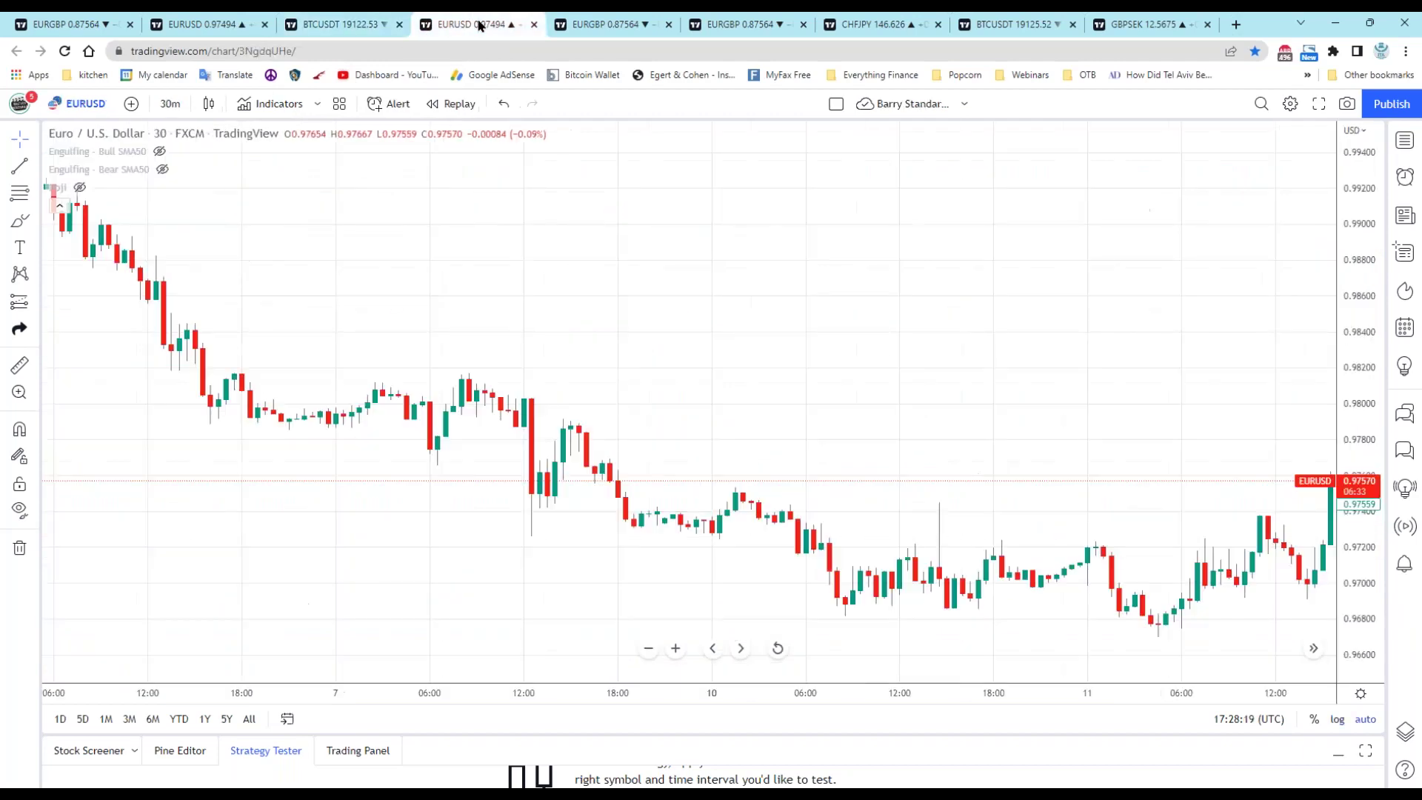
pyautogui.click(592, 24)
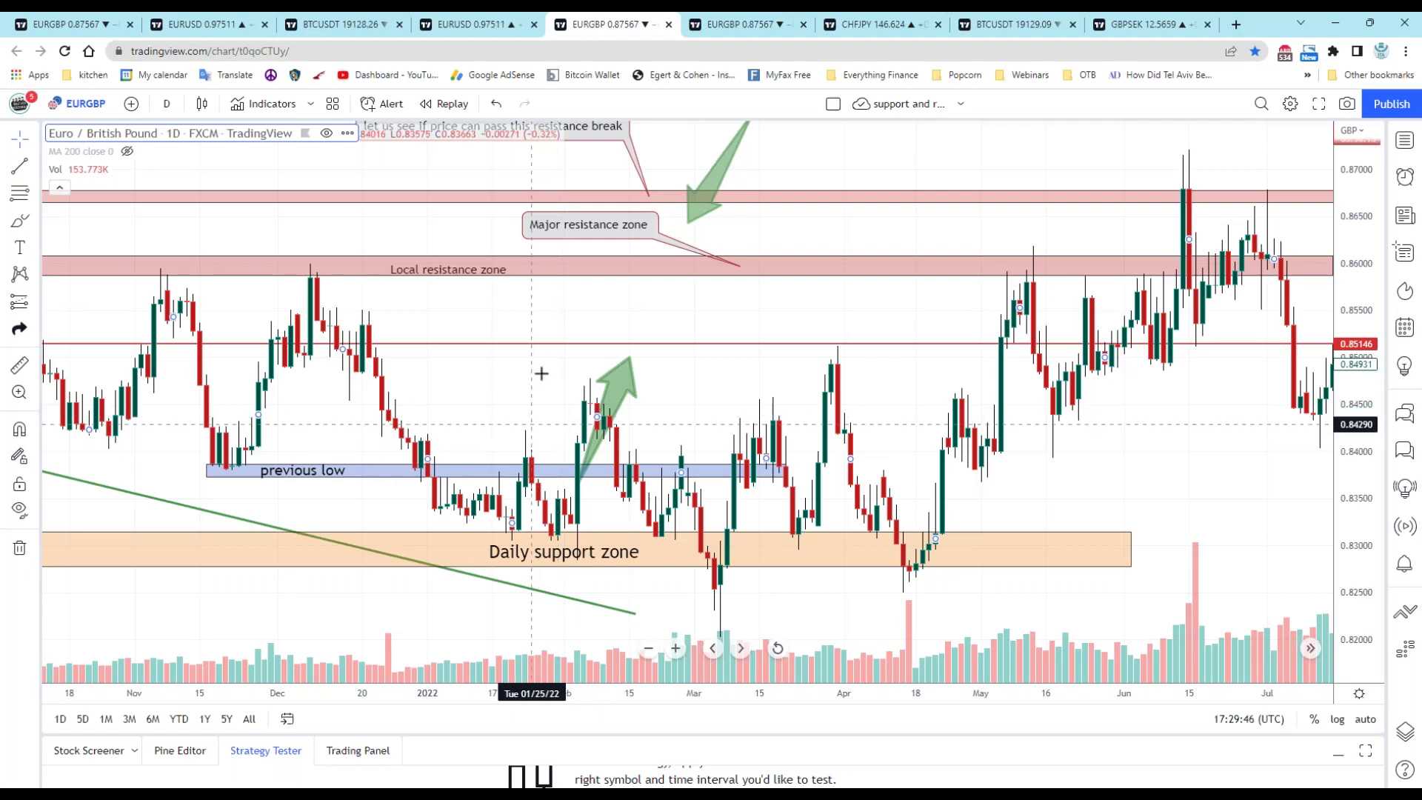
pyautogui.click(740, 23)
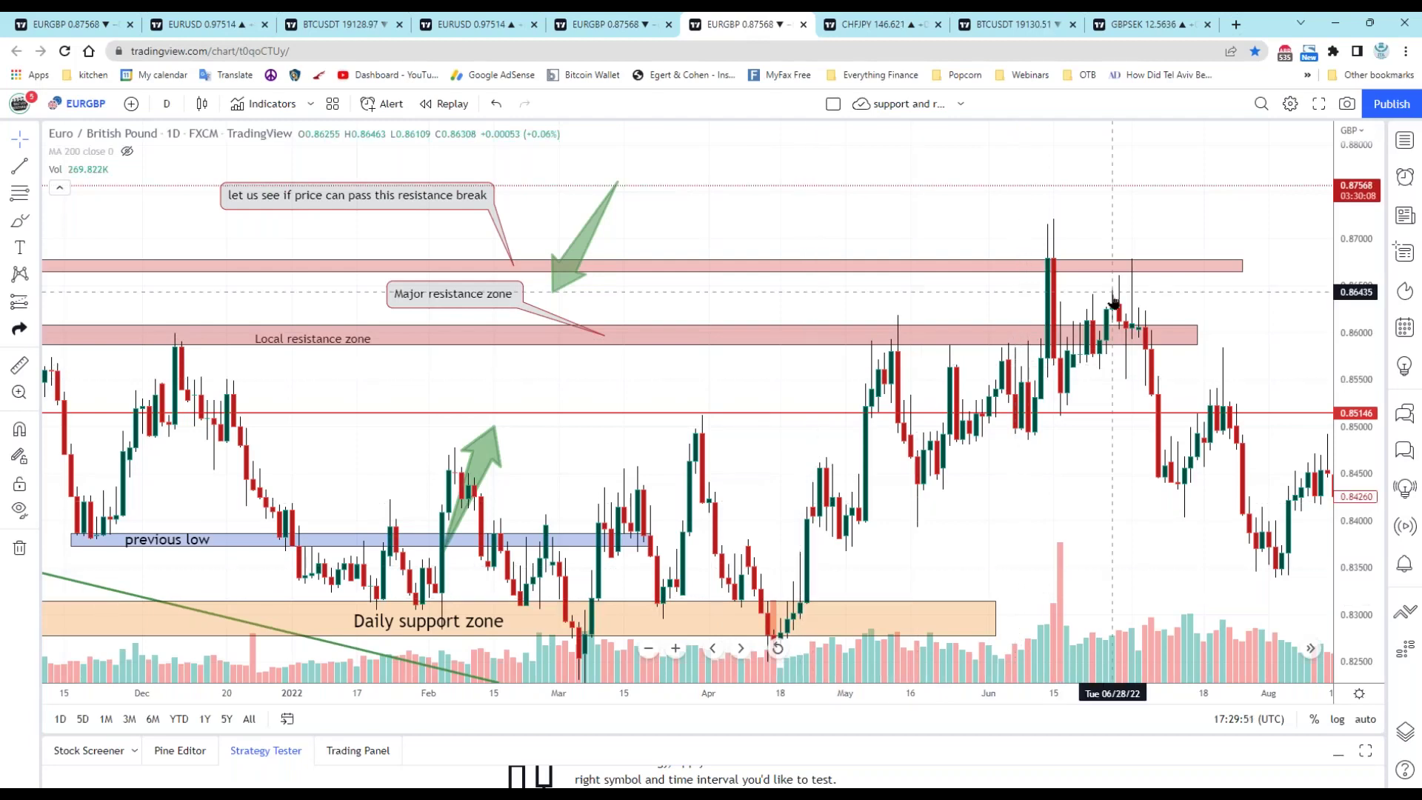
# Step: Examine the contracting triangle on the daily CHFJPY chart and the Market Structure pattern overview on the daily BTCUSDT chart
pyautogui.click(888, 26)
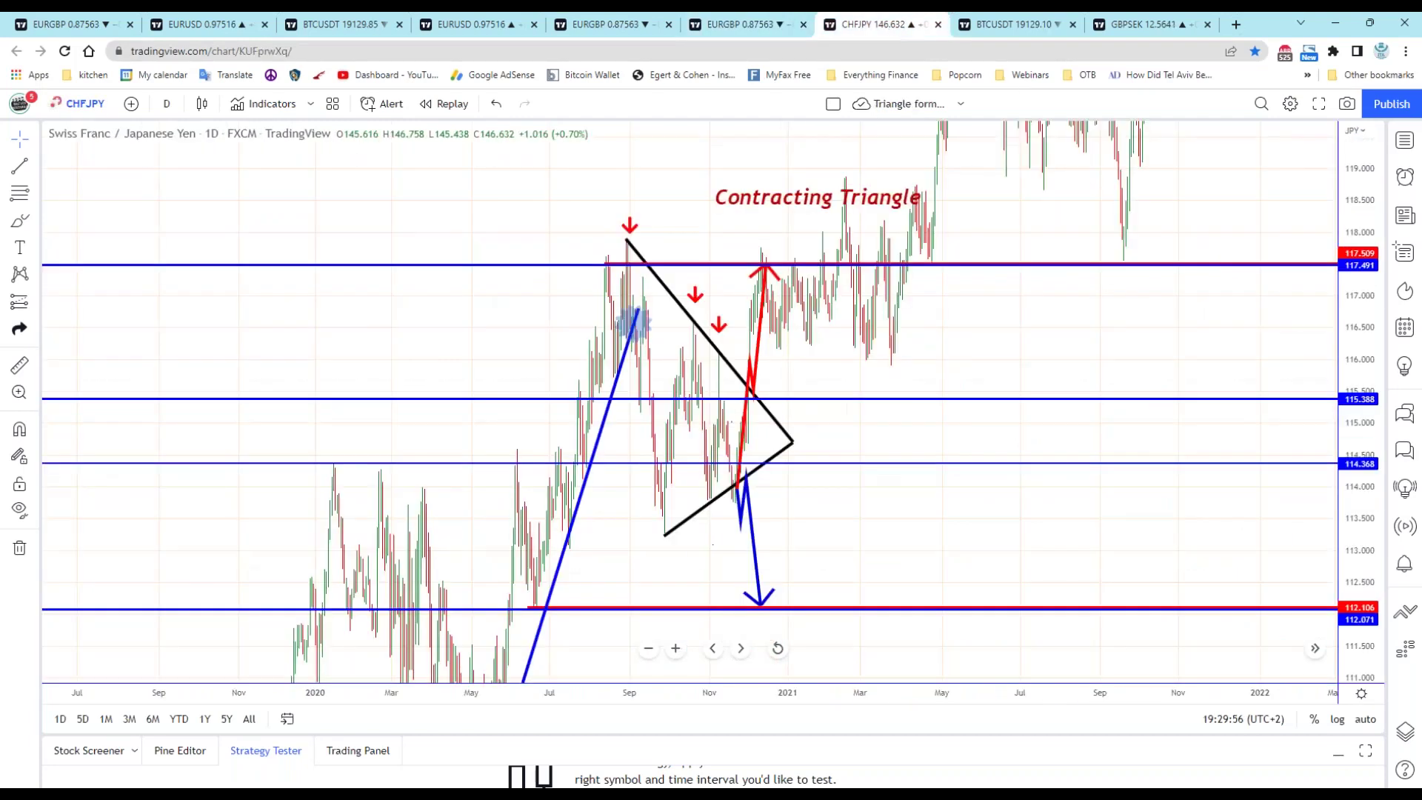
pyautogui.moveTo(987, 499); pyautogui.dragTo(1050, 491)
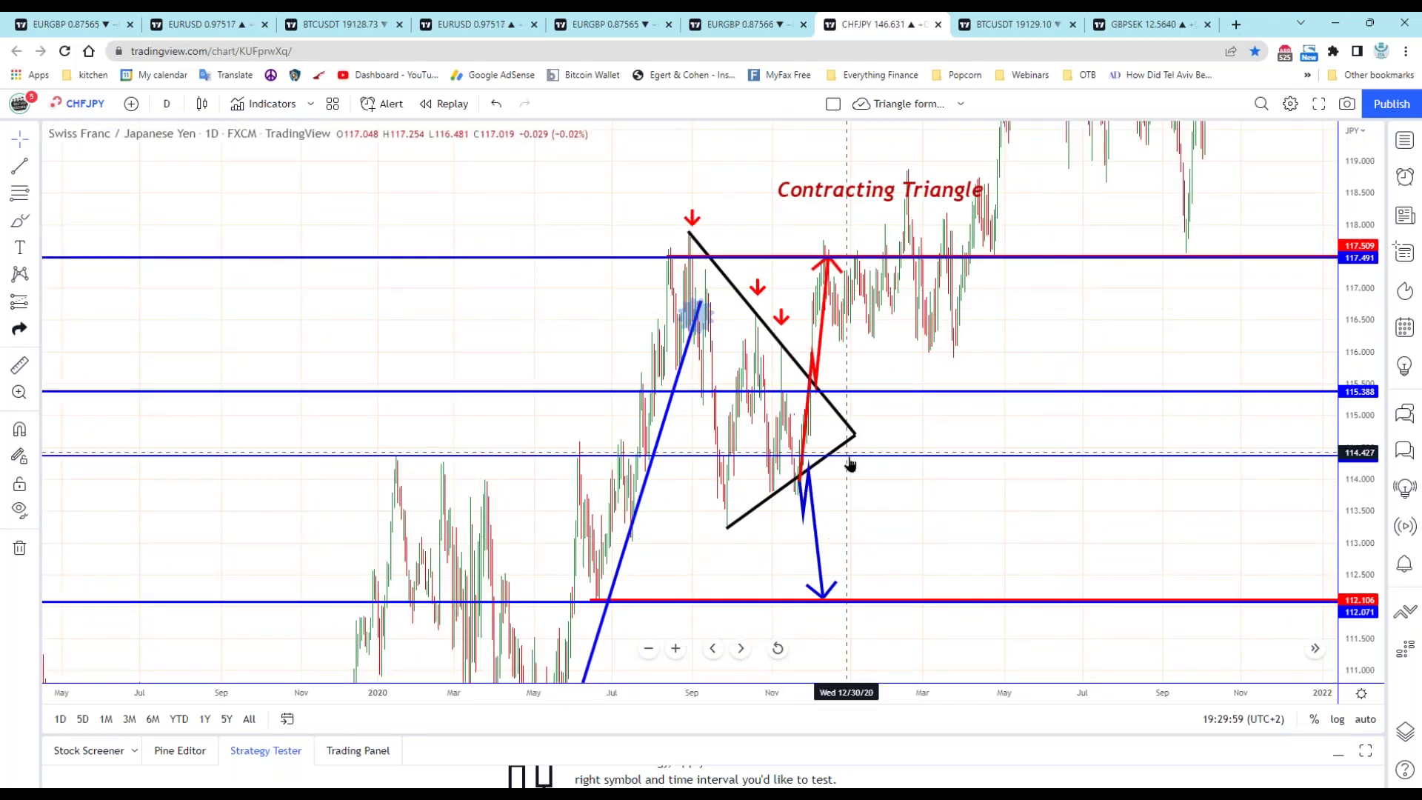
pyautogui.hotkey('ctrl', 'Tab')
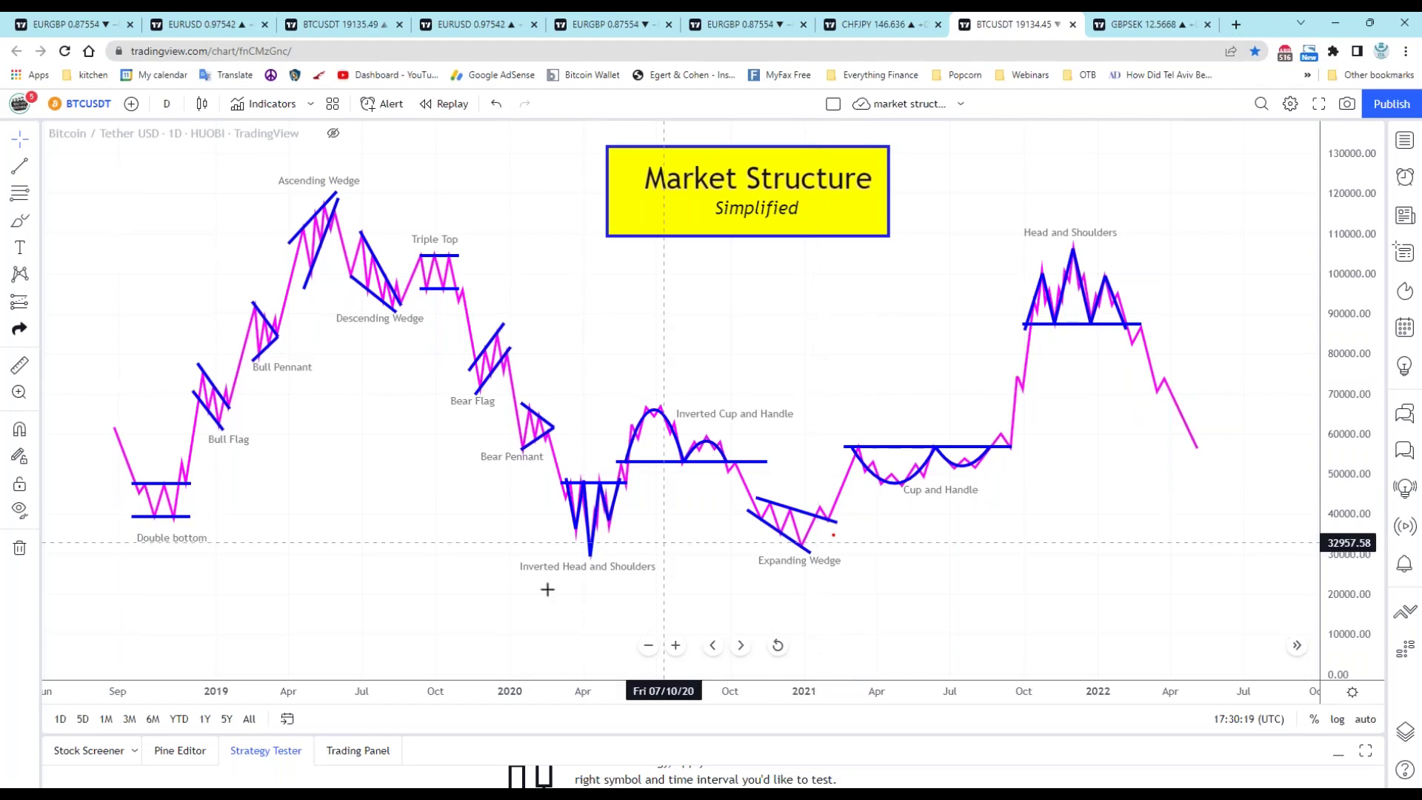
# Step: Open the weekly GBPSEK chart-patterns layout and circle the Falling Wedge, Rising wedge and Pennant diagrams freehand in yellow
pyautogui.hotkey('ctrl', 'Tab')
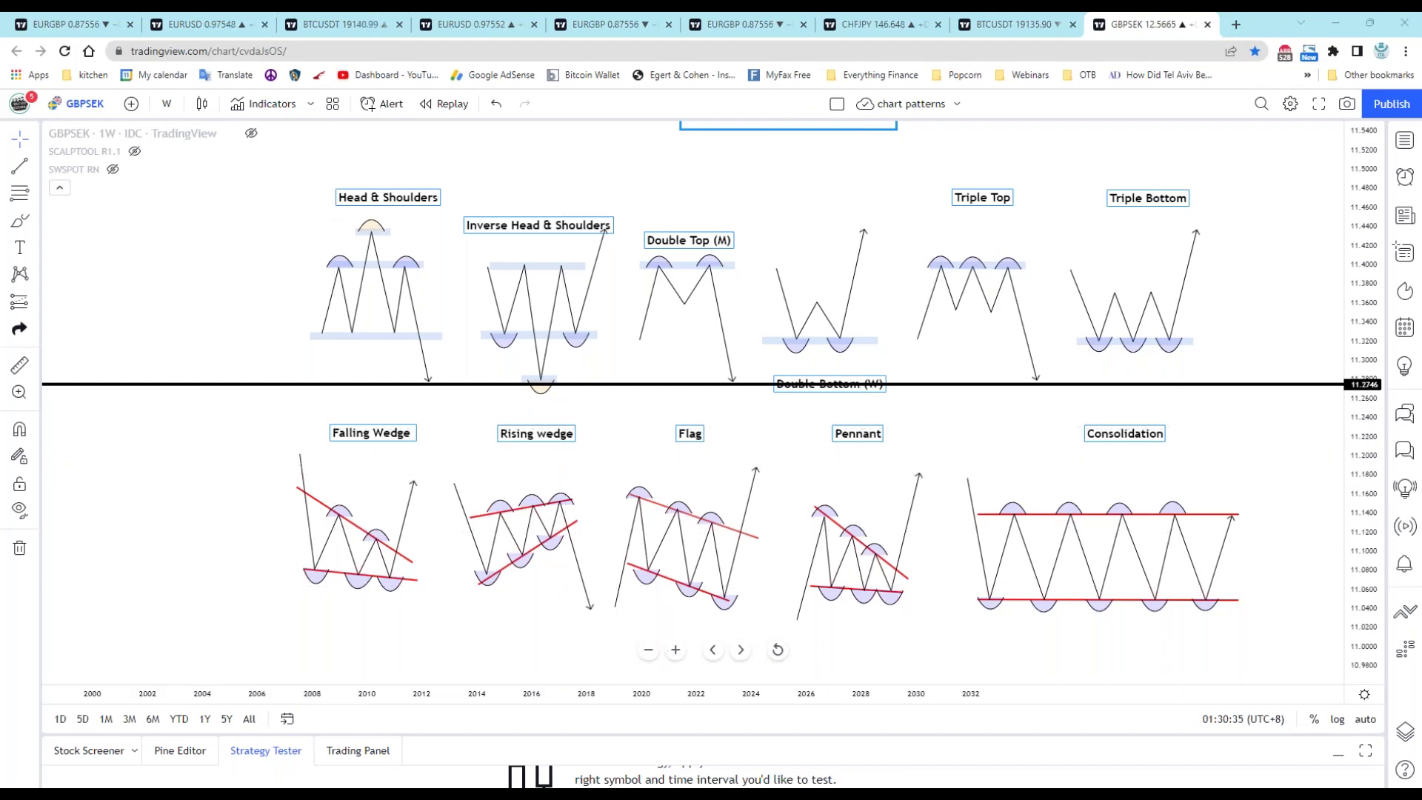
pyautogui.moveTo(281, 443)
pyautogui.mouseDown()
pyautogui.moveTo(396, 451)
pyautogui.moveTo(349, 585)
pyautogui.moveTo(311, 559)
pyautogui.mouseUp()
pyautogui.moveTo(478, 461)
pyautogui.mouseDown()
pyautogui.moveTo(498, 457)
pyautogui.moveTo(526, 613)
pyautogui.moveTo(532, 500)
pyautogui.mouseUp()
pyautogui.moveTo(759, 444)
pyautogui.mouseDown()
pyautogui.moveTo(787, 442)
pyautogui.moveTo(924, 532)
pyautogui.moveTo(806, 597)
pyautogui.moveTo(786, 511)
pyautogui.mouseUp()
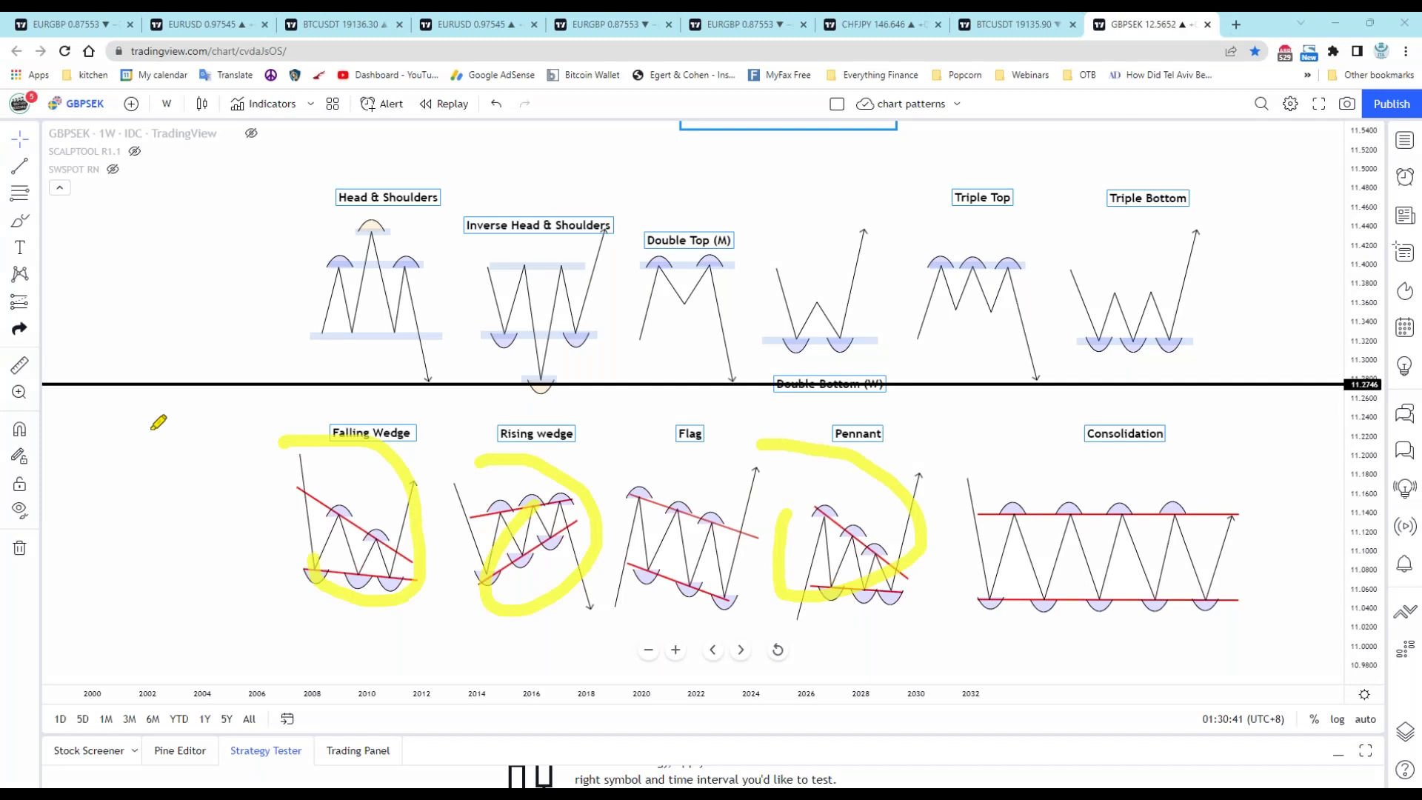